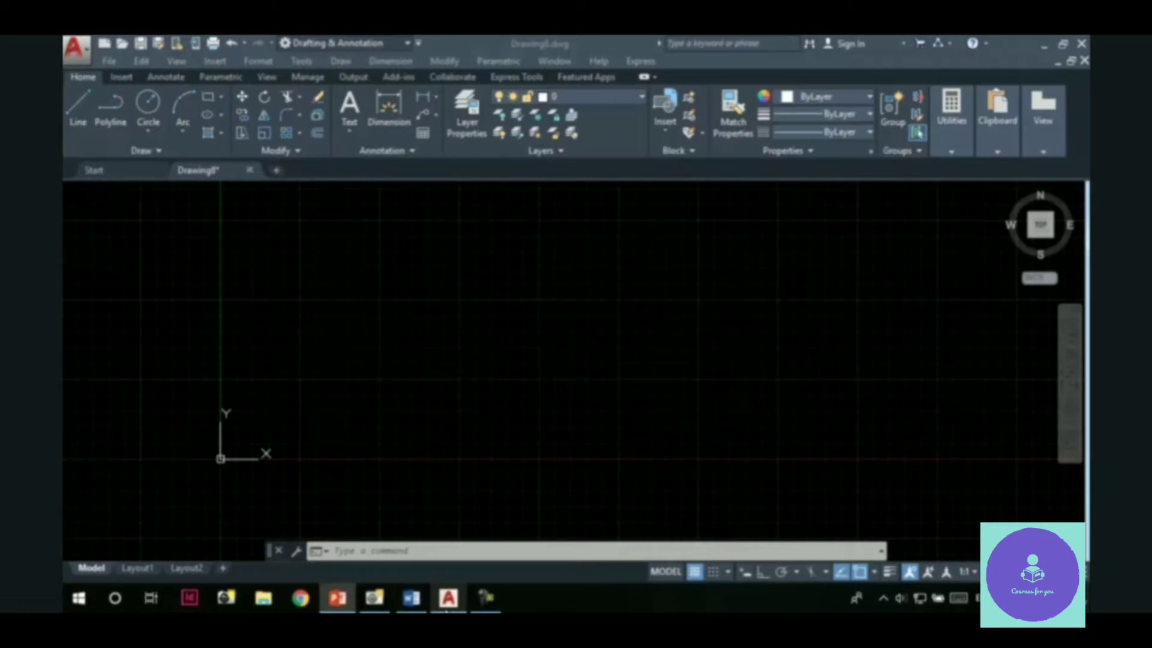
Step: Pan the empty Drawing8 view slightly
middle_drag(462, 342, 436, 372)
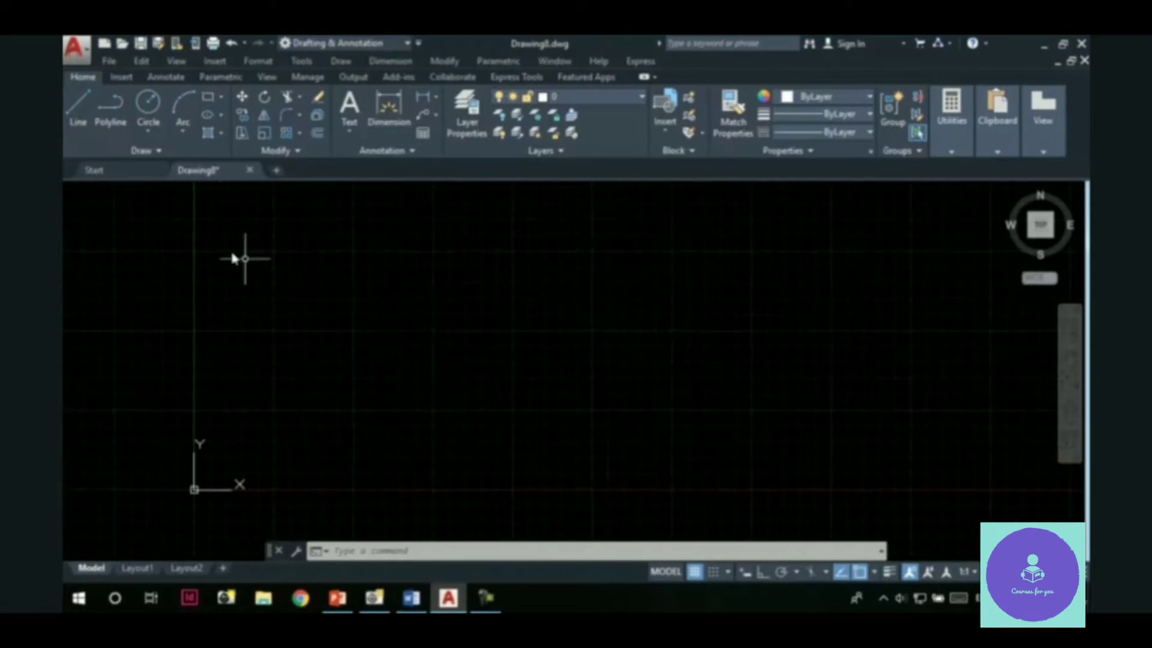
Step: Close Drawing8, discarding its unsaved changes
click(250, 171)
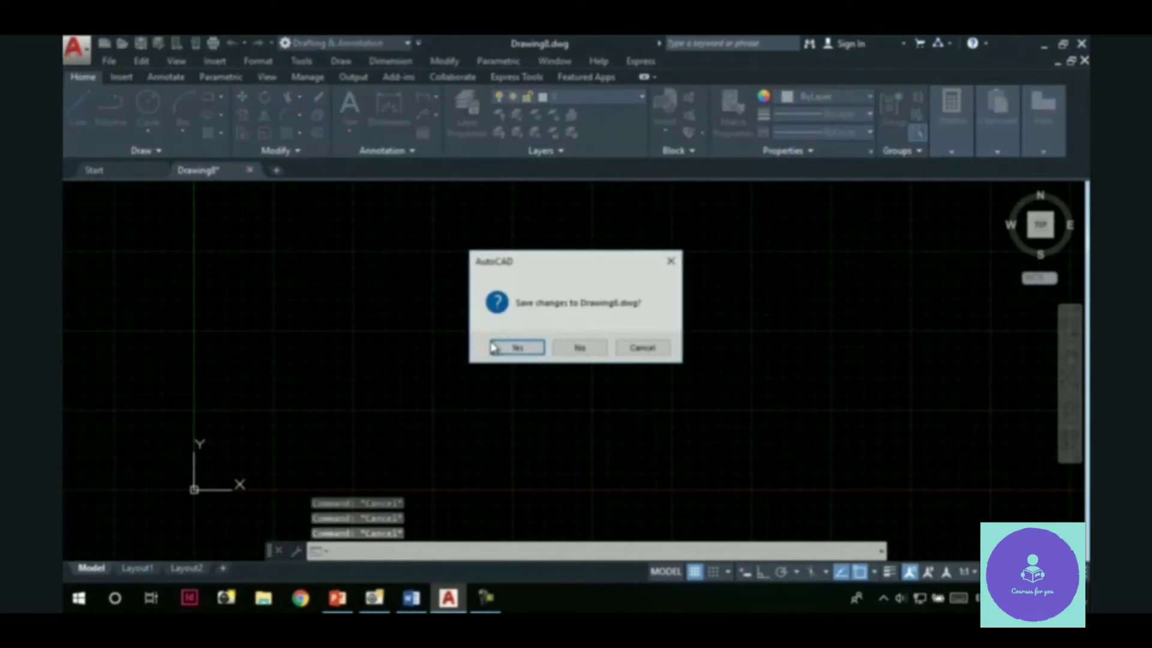
click(577, 348)
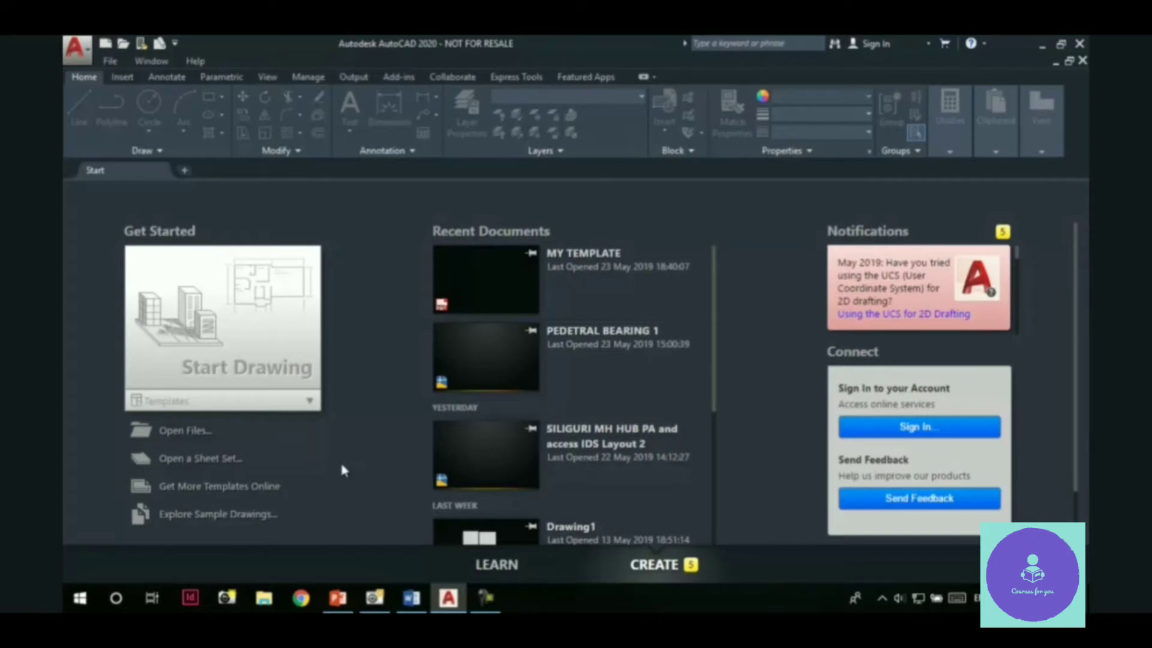
Step: Browse the Start page's Templates list, scrolling through the available templates
click(312, 402)
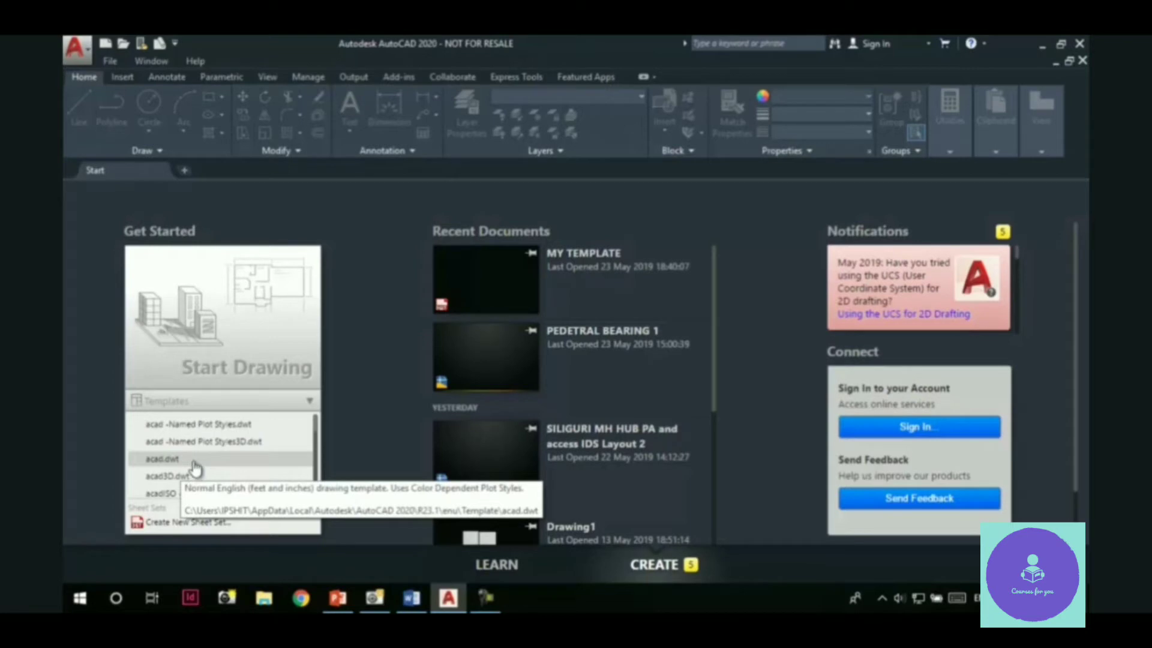
scroll(210, 468, down, 2)
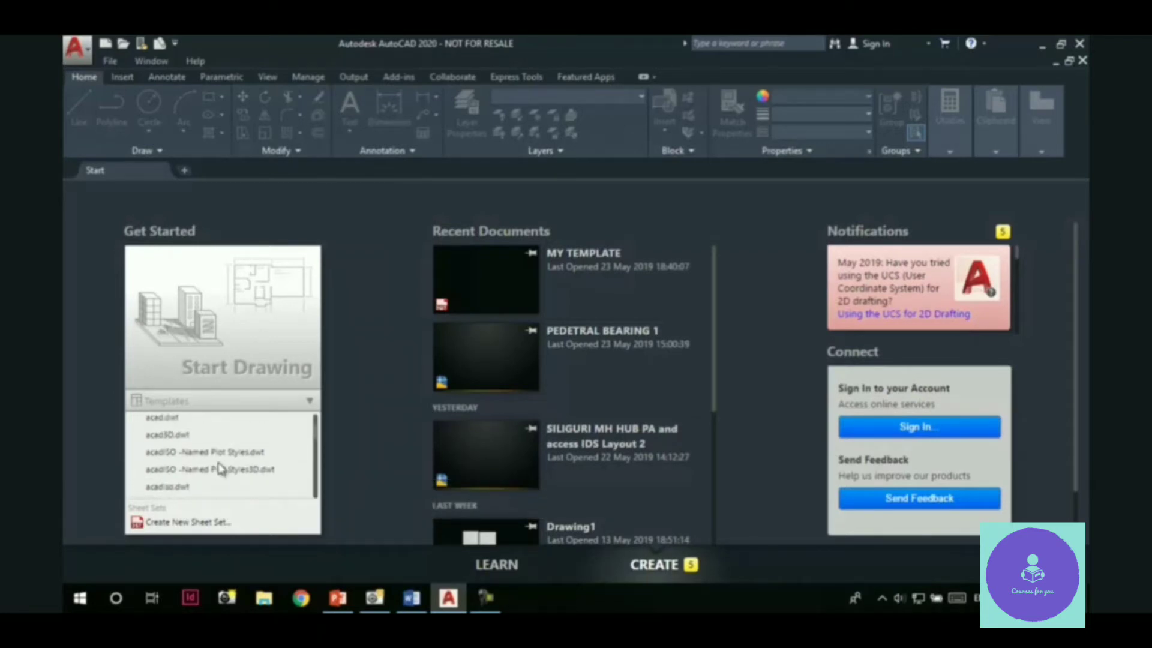
scroll(218, 469, up, 3)
scroll(212, 475, down, 3)
scroll(209, 477, up, 3)
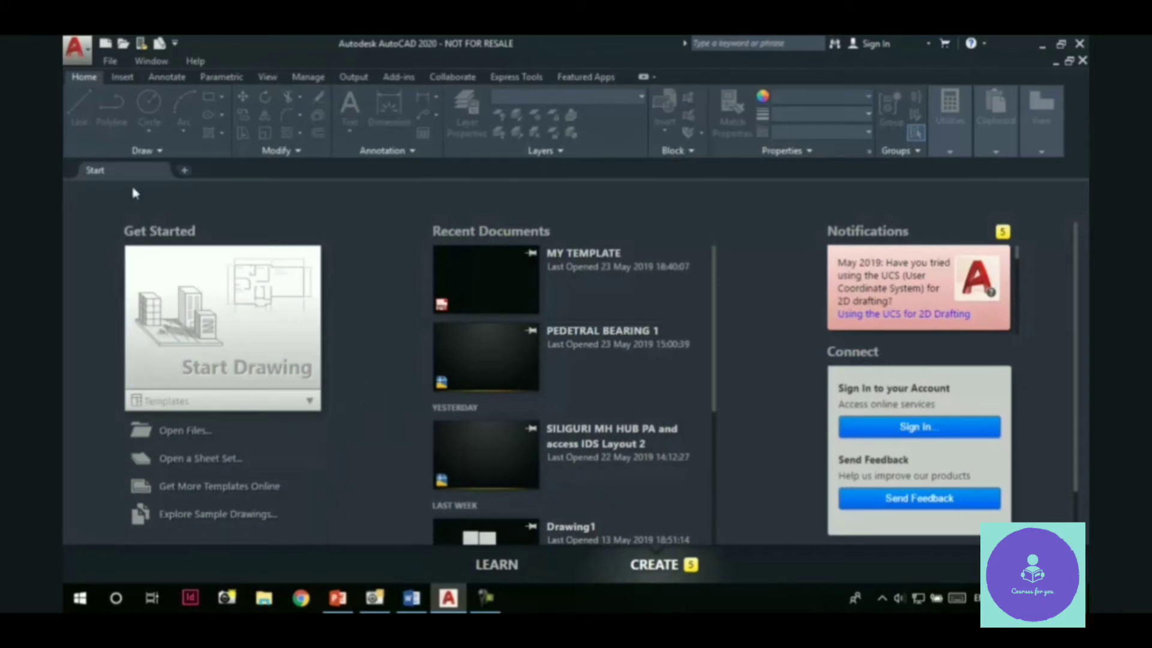
Step: Start a new drawing and pick the acad template from the Template folder
click(108, 44)
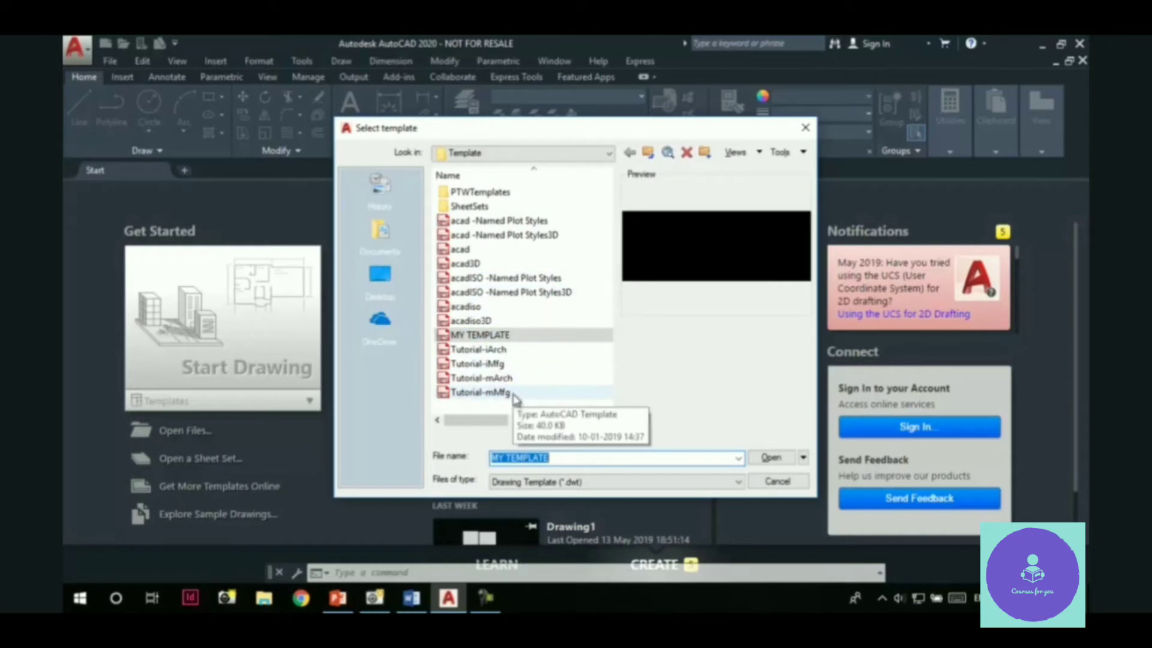
click(479, 251)
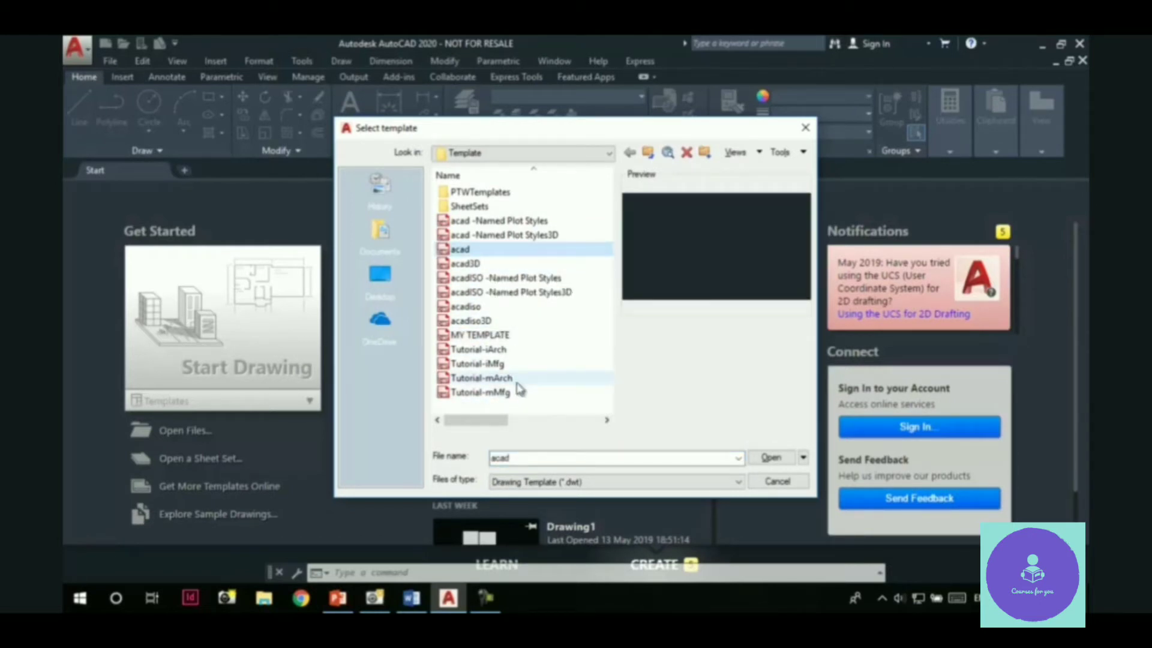
Step: Create Drawing9 from acad and accept the default decimal units with UN
click(770, 458)
click(352, 381)
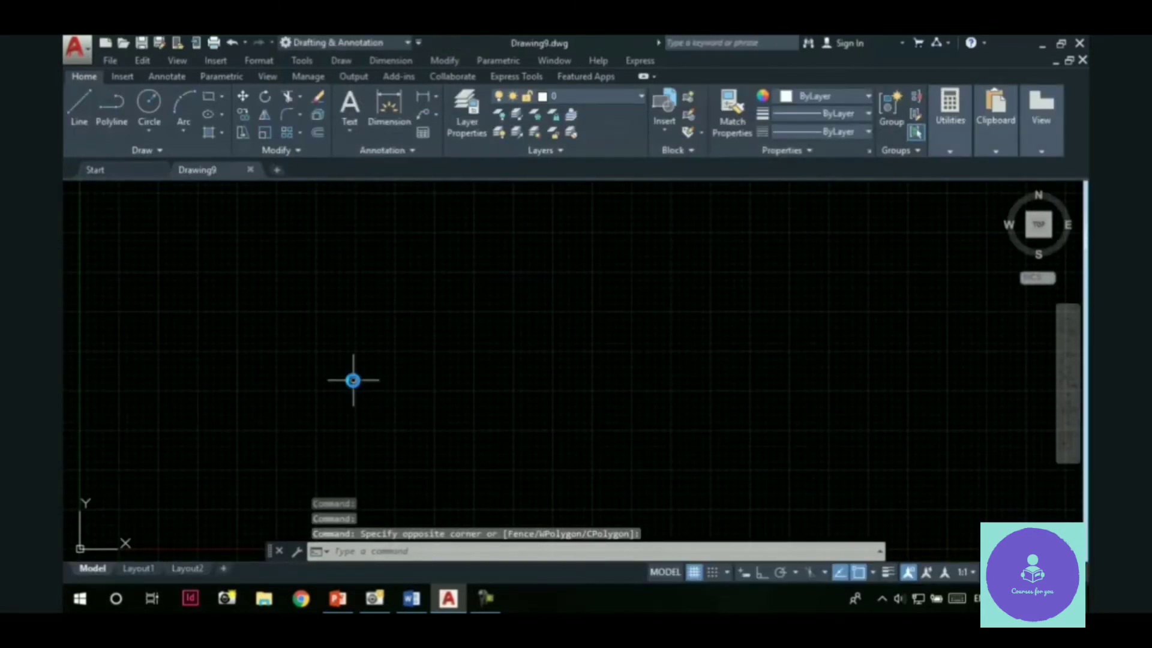
text(un)
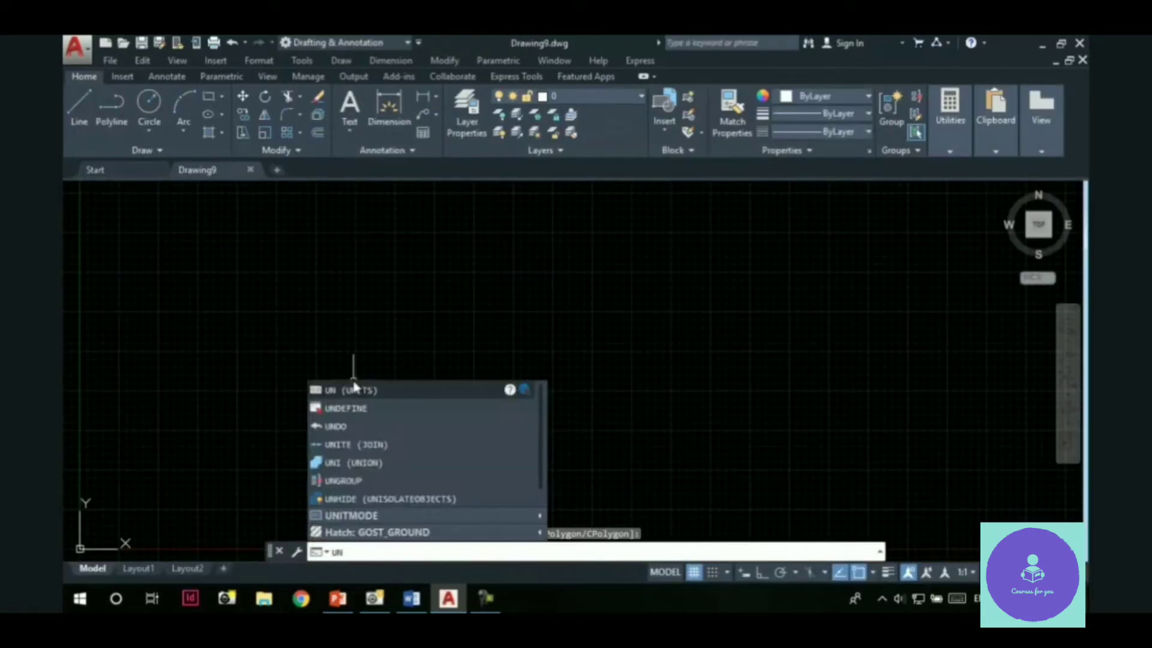
key(Return)
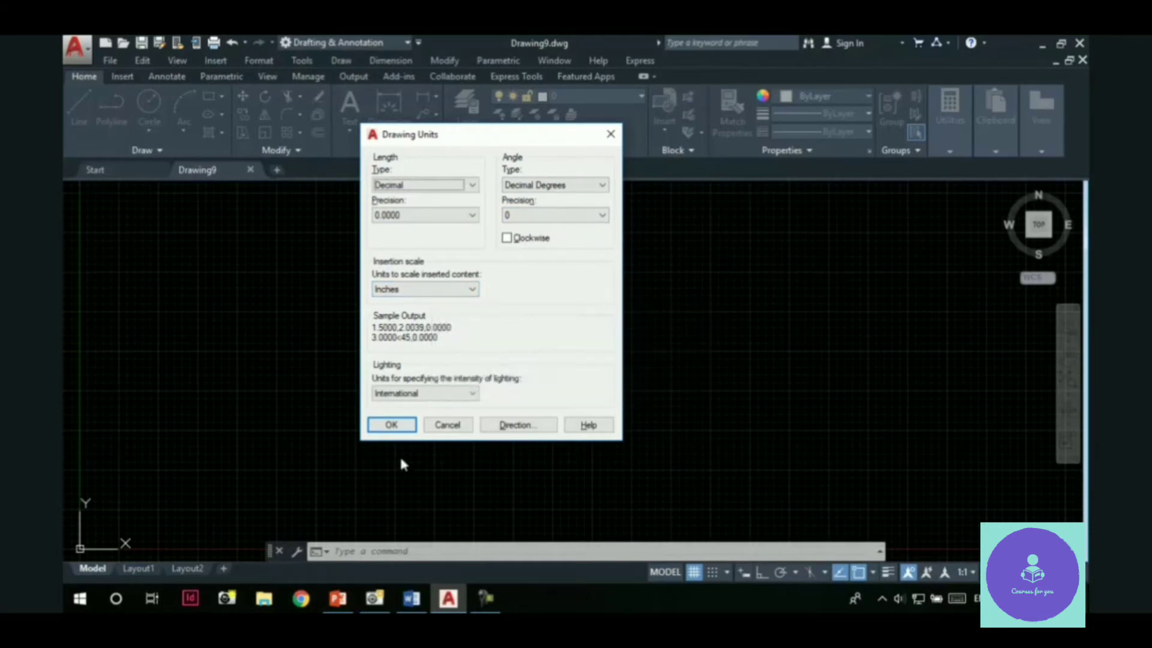
click(391, 424)
Step: Reset the drawing limits to the defaults, 0,0 to 12,9
click(351, 419)
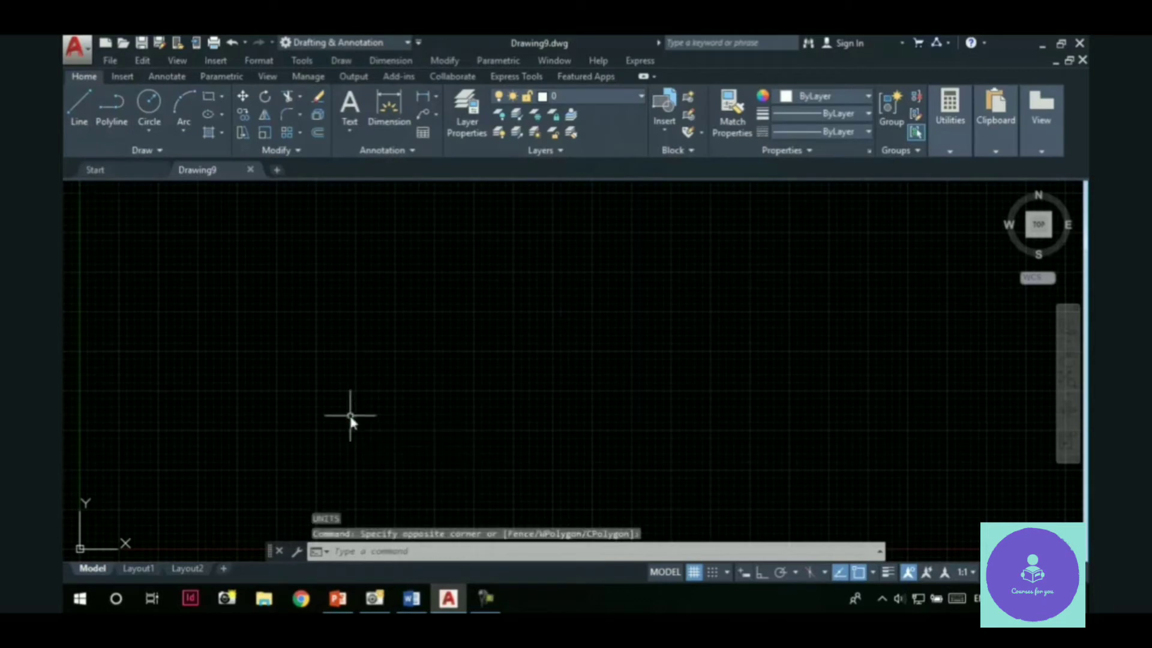
text(l)
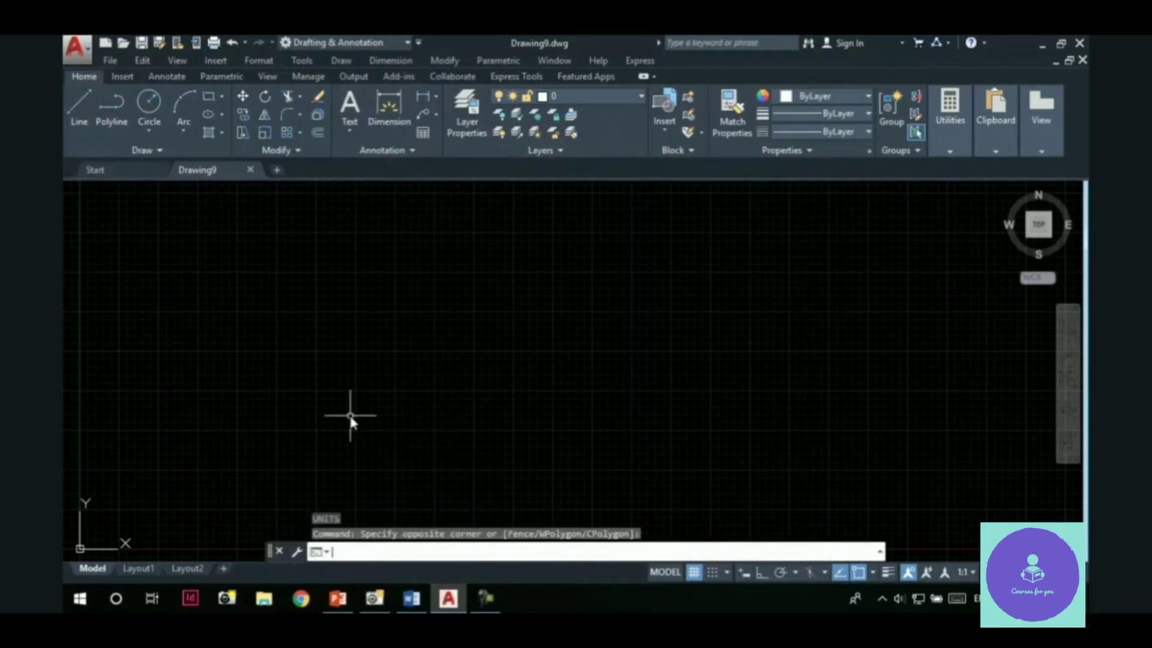
text(imits)
key(Return)
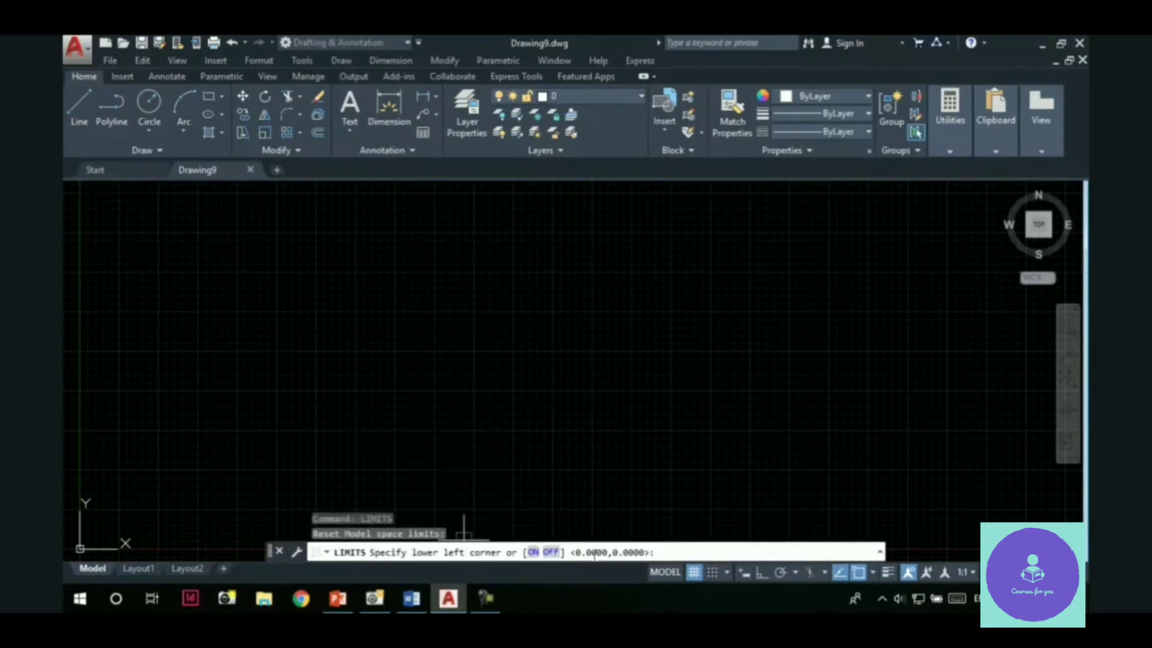
key(Return)
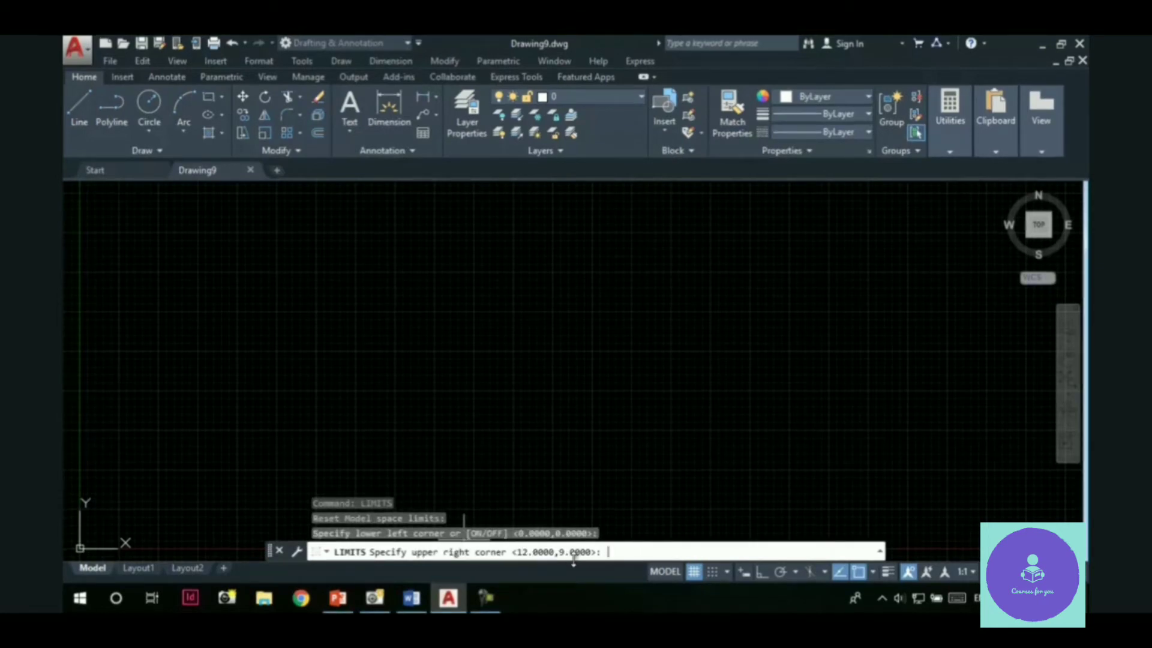
key(Return)
click(568, 411)
click(472, 354)
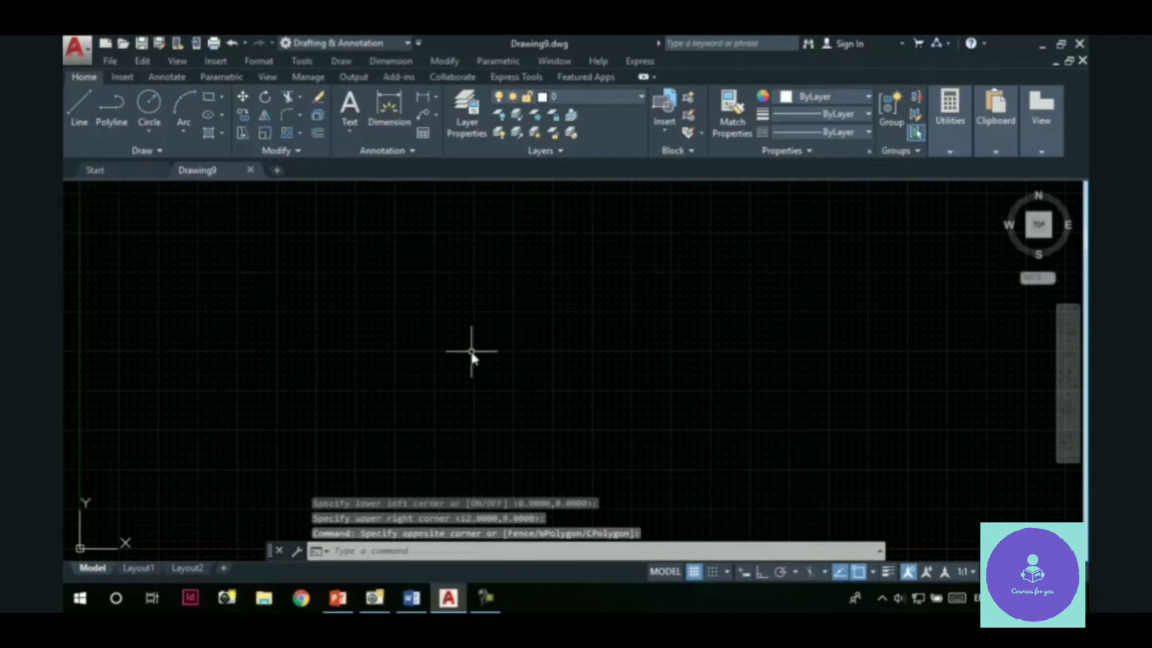
text(LA)
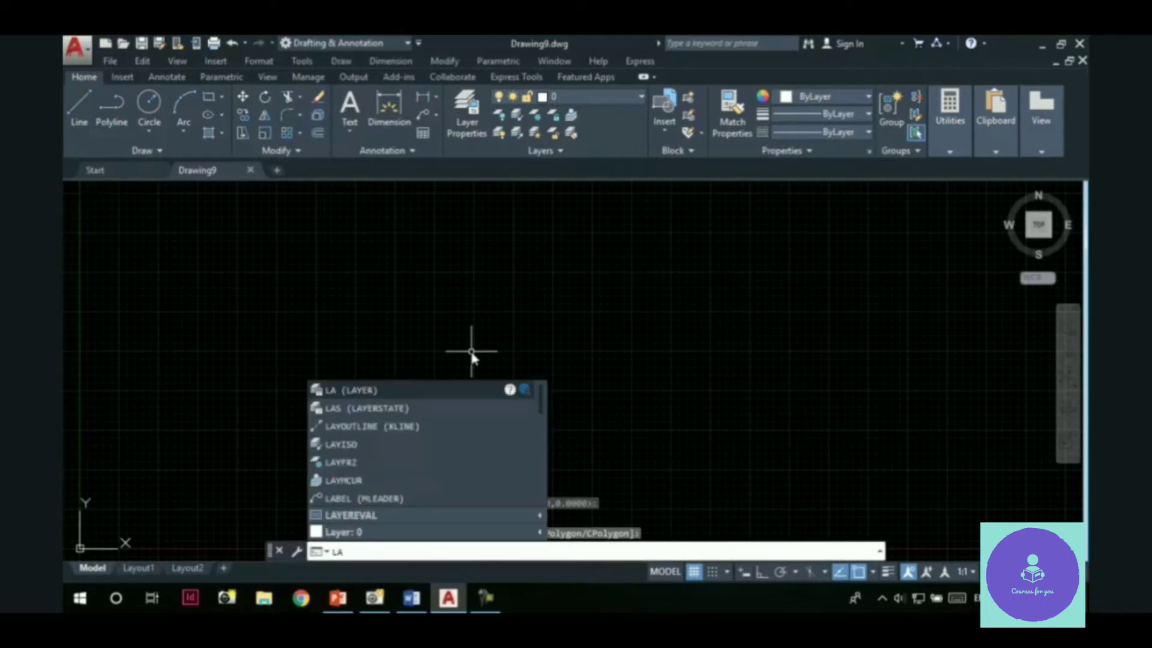
key(Return)
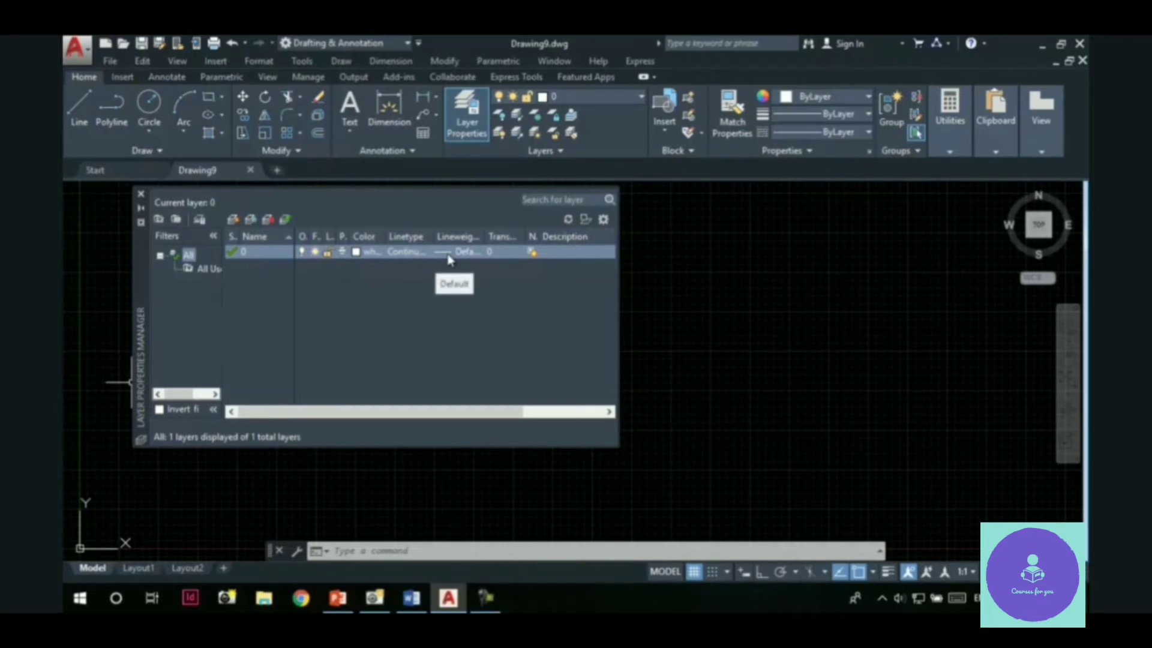
click(141, 194)
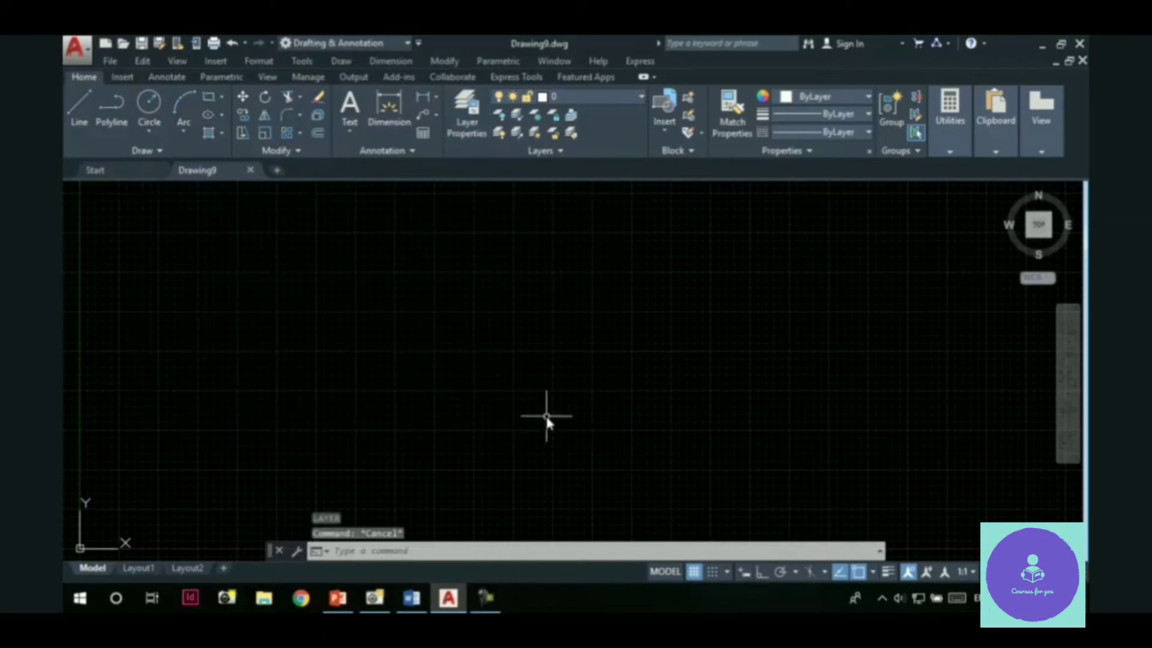
click(398, 355)
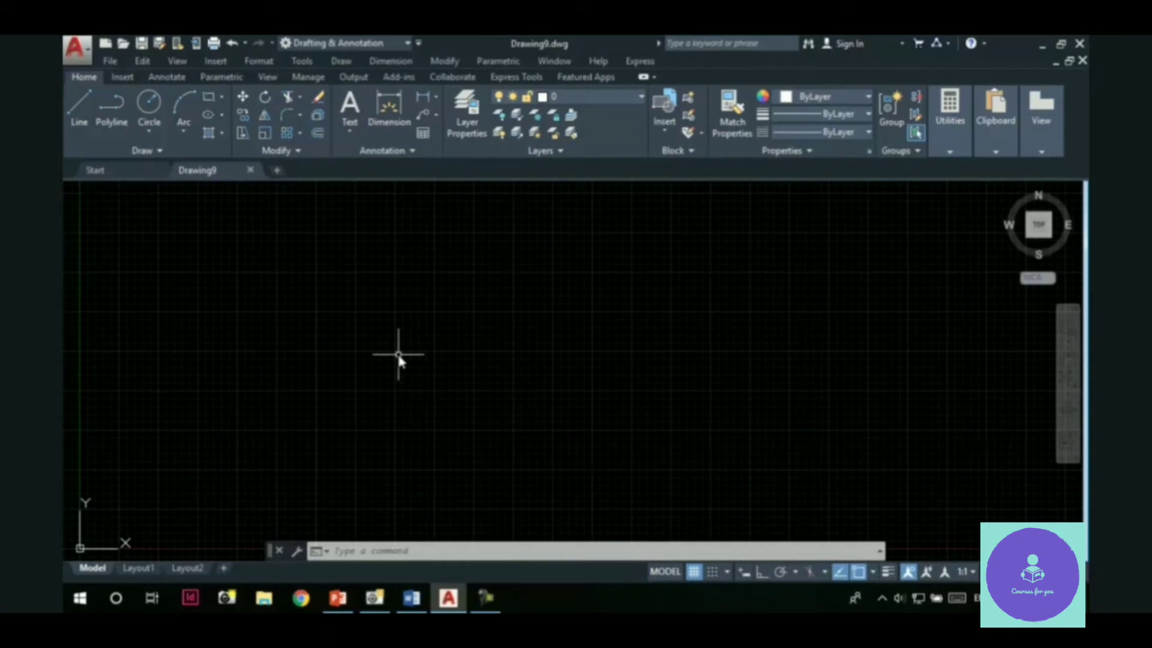
Step: Set units to Architectural length at 0'-0" precision with Surveyor's Units angles
click(393, 362)
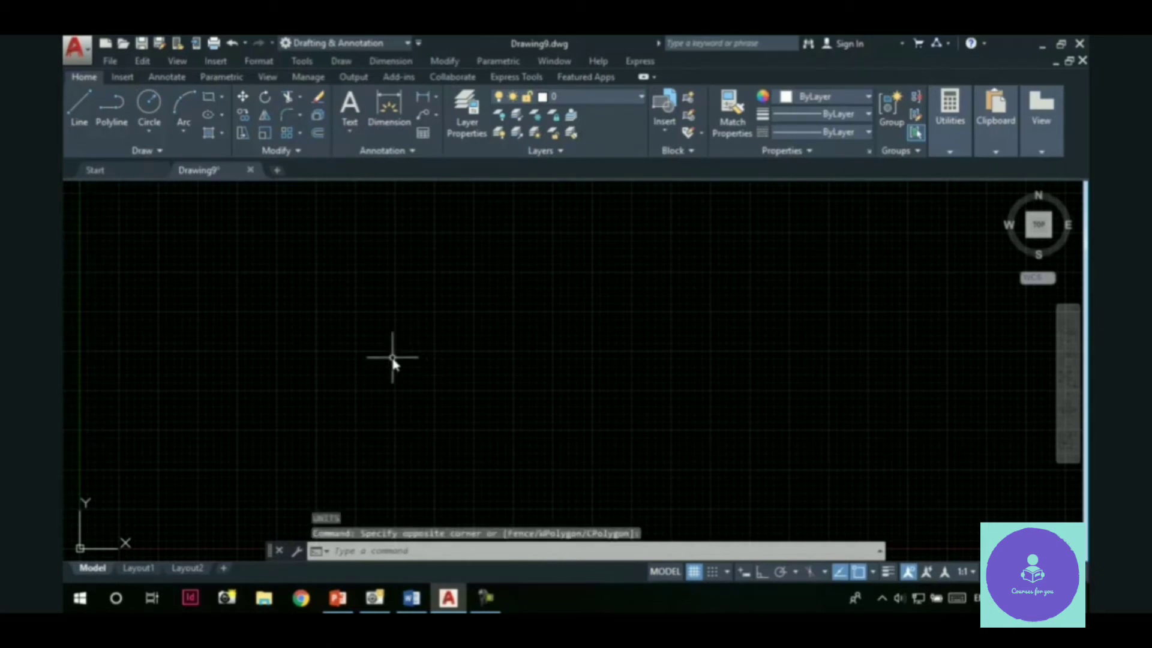
text(UN)
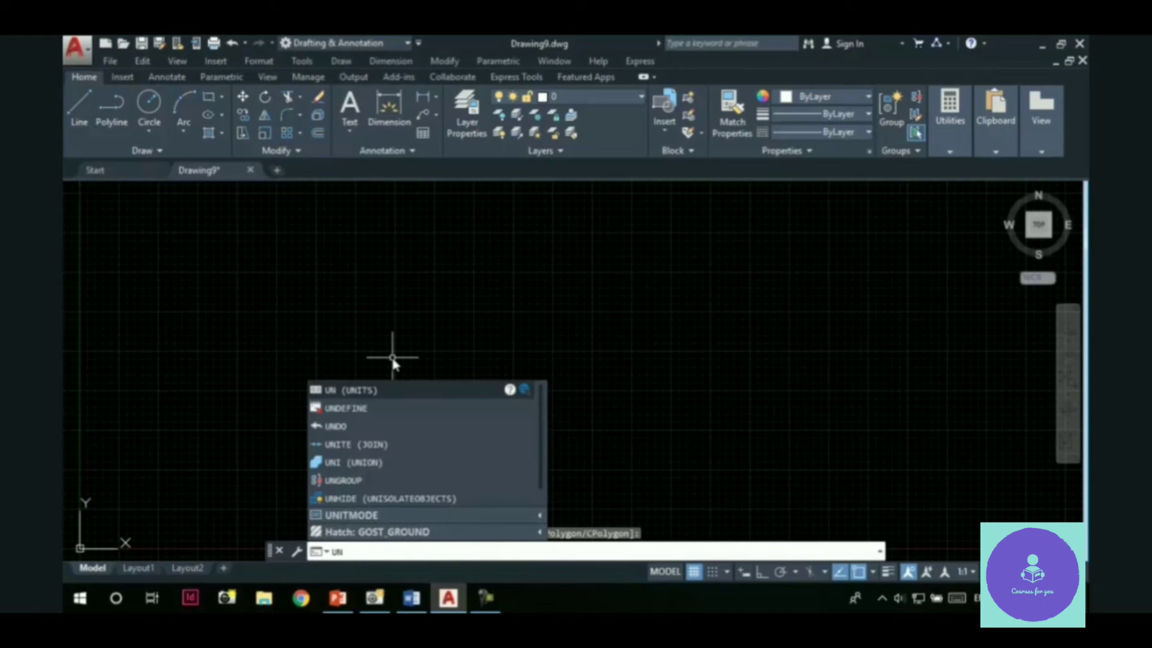
key(Return)
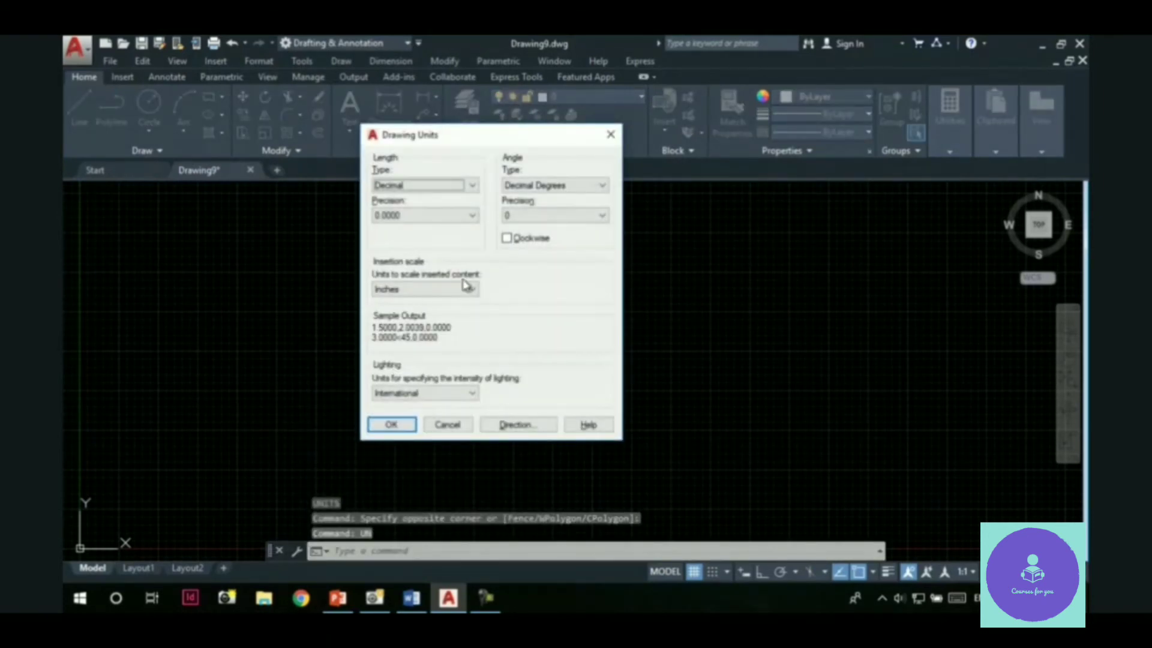
click(423, 187)
click(414, 197)
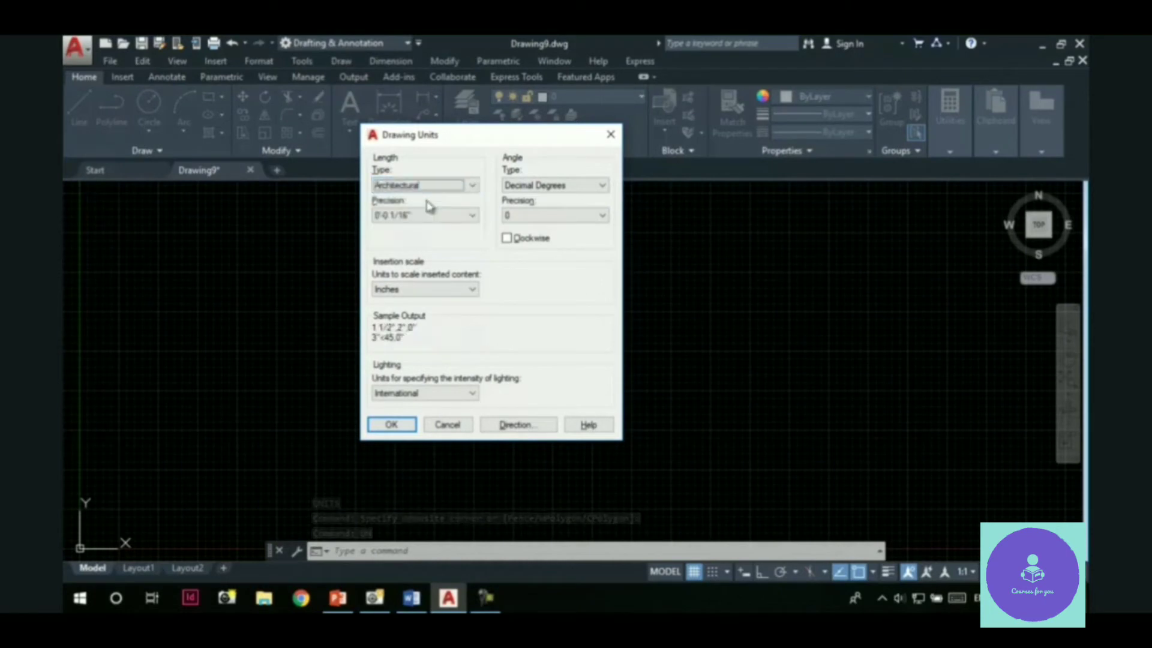
click(429, 217)
click(408, 226)
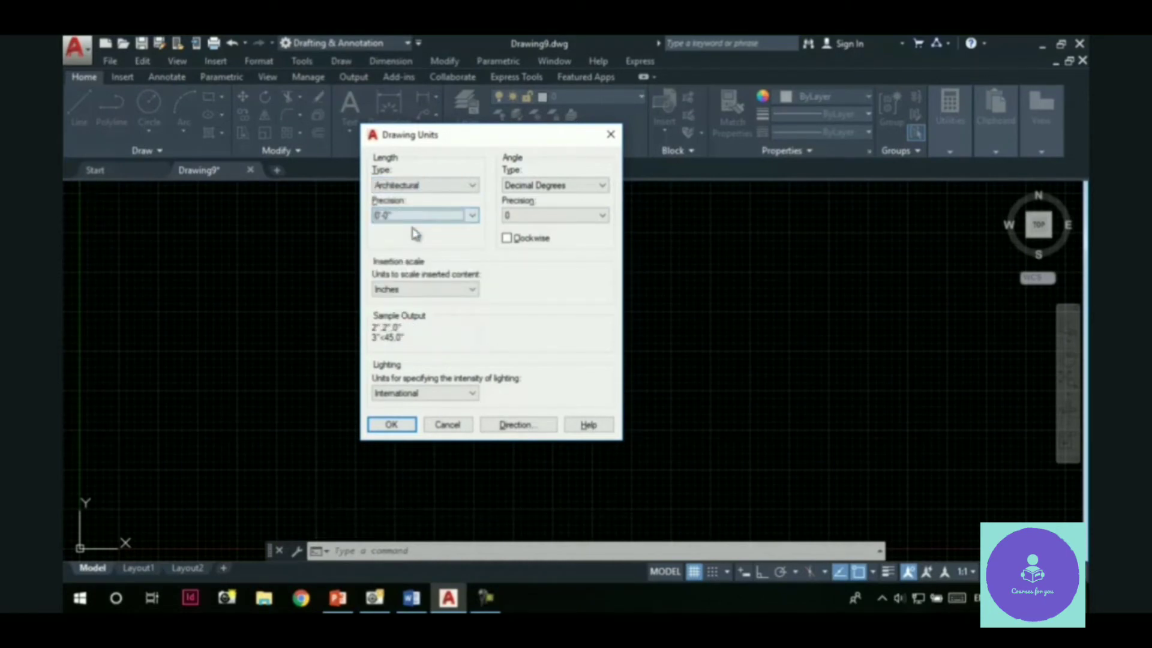
click(563, 187)
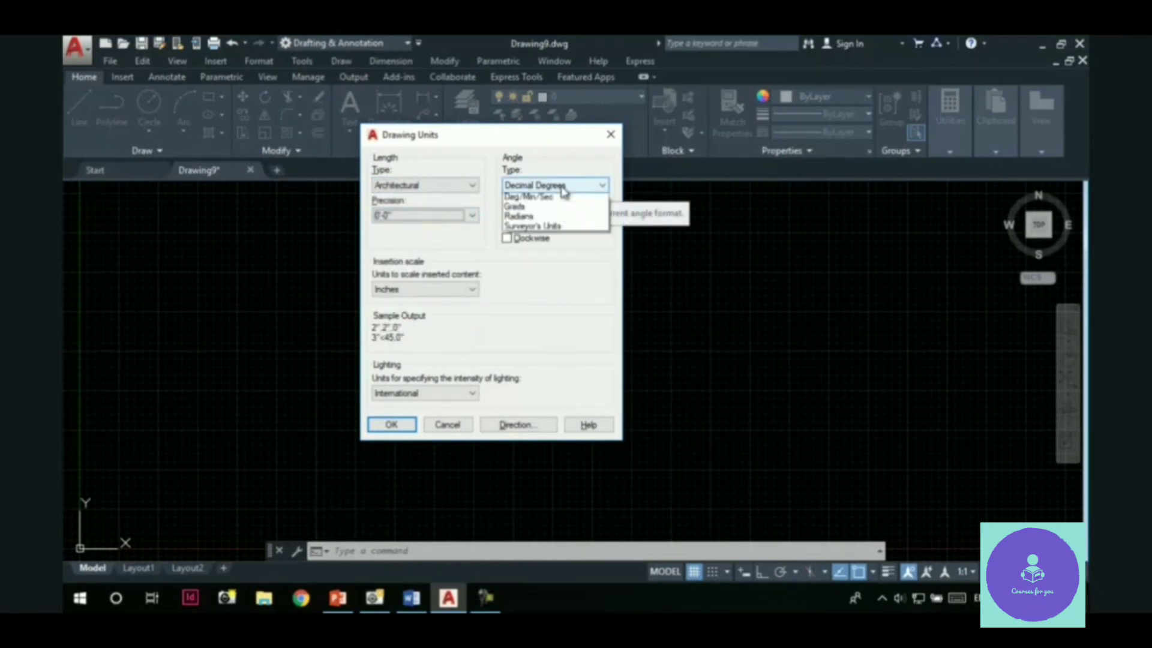
click(536, 238)
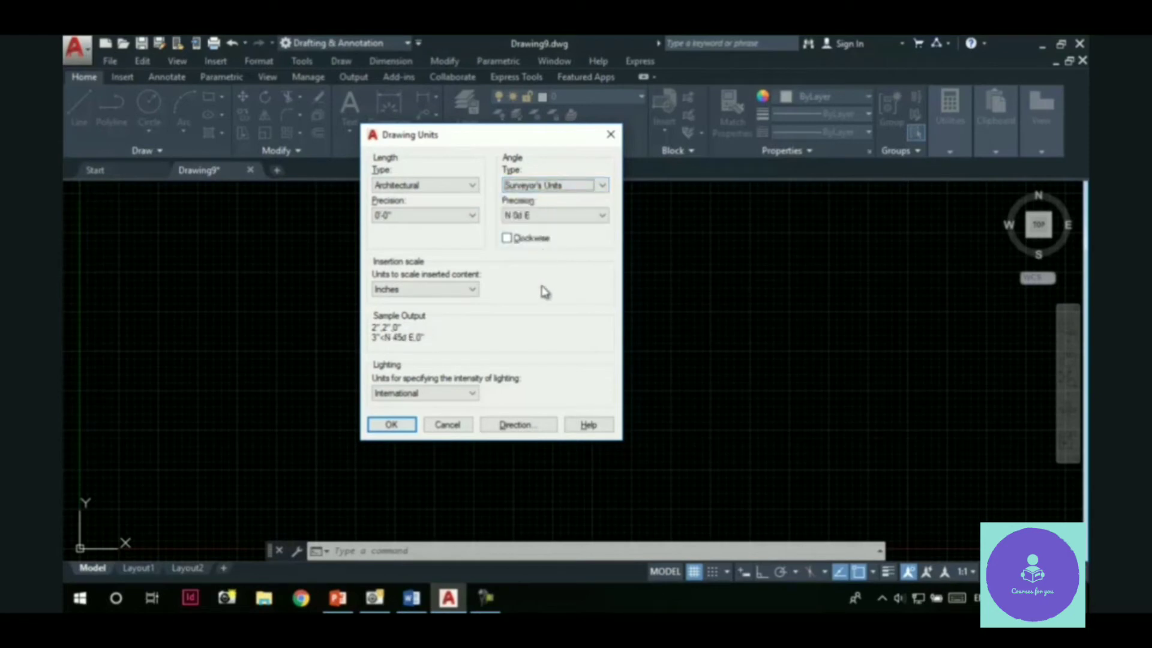
click(391, 425)
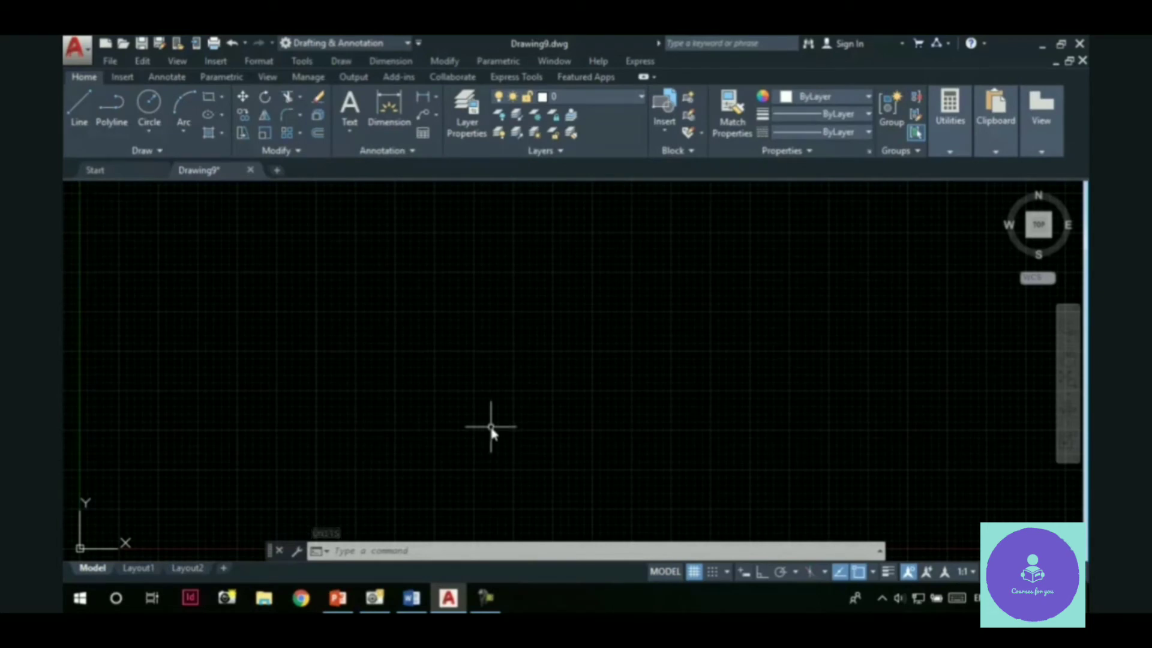
Step: Set the drawing limits from 0'-0",0'-0" to 15',15'
text(limits)
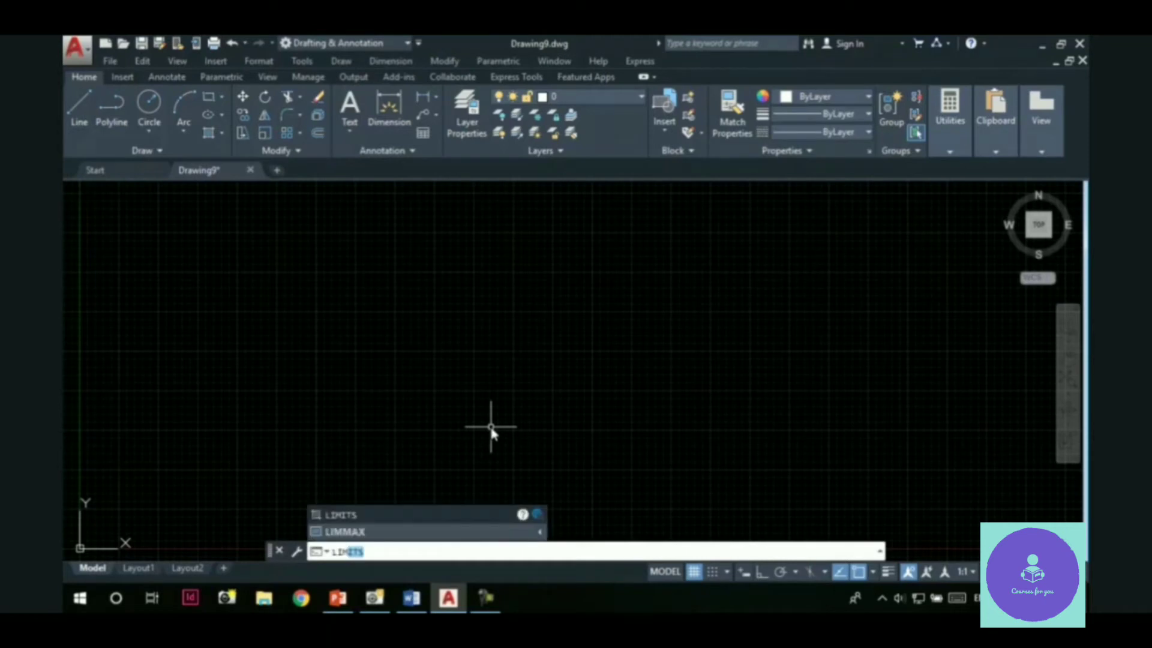
key(Return)
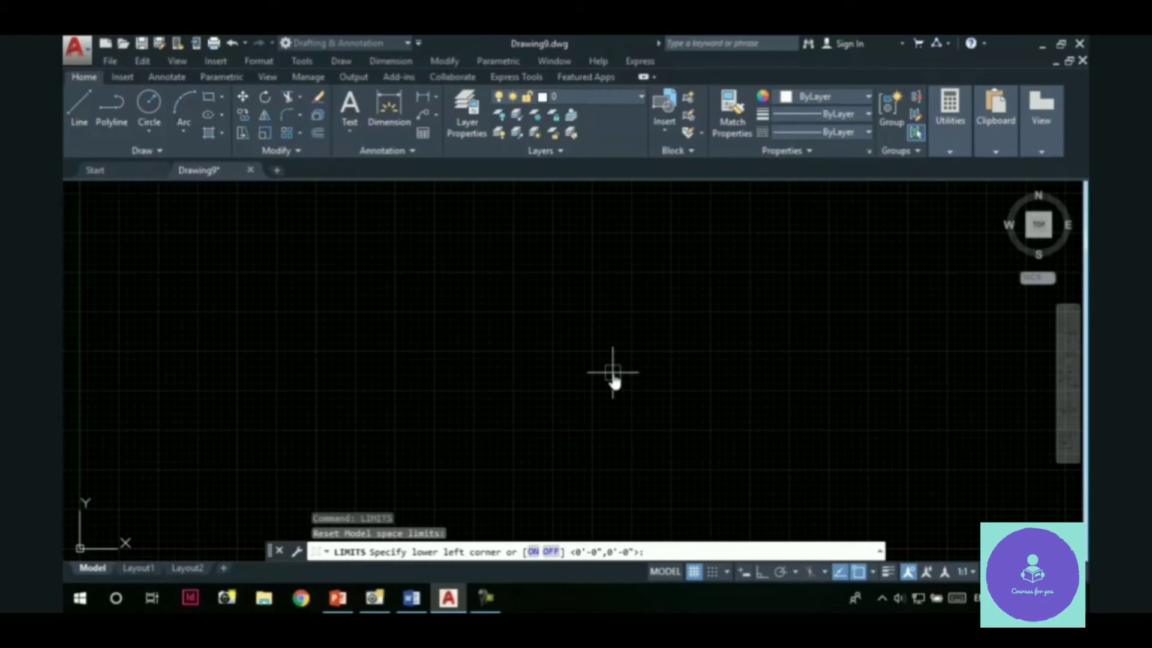
key(Return)
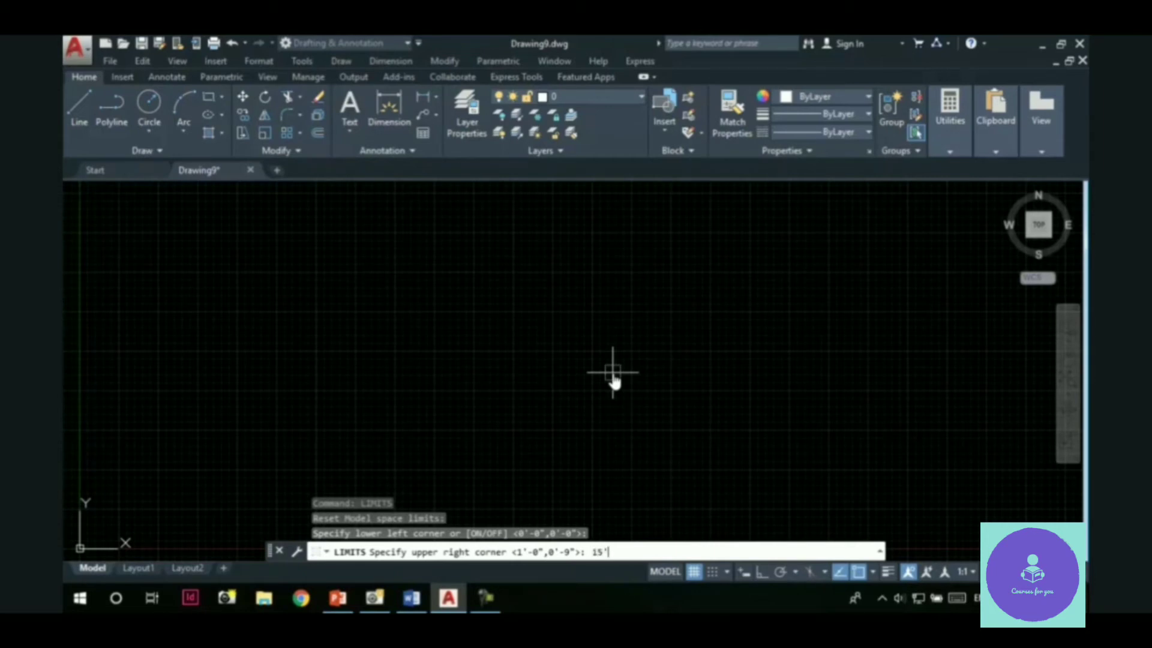
text(15',15)
key(Return)
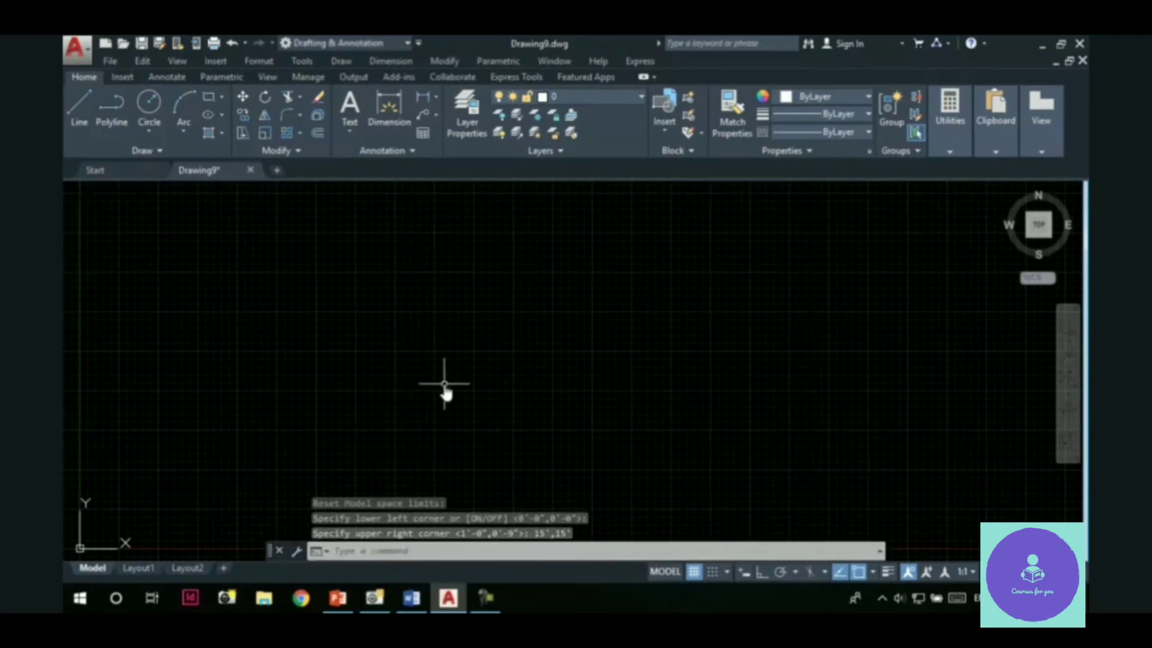
Step: Add two new layers, Layer1 and Layer2, in the Layer Properties Manager
text(LA)
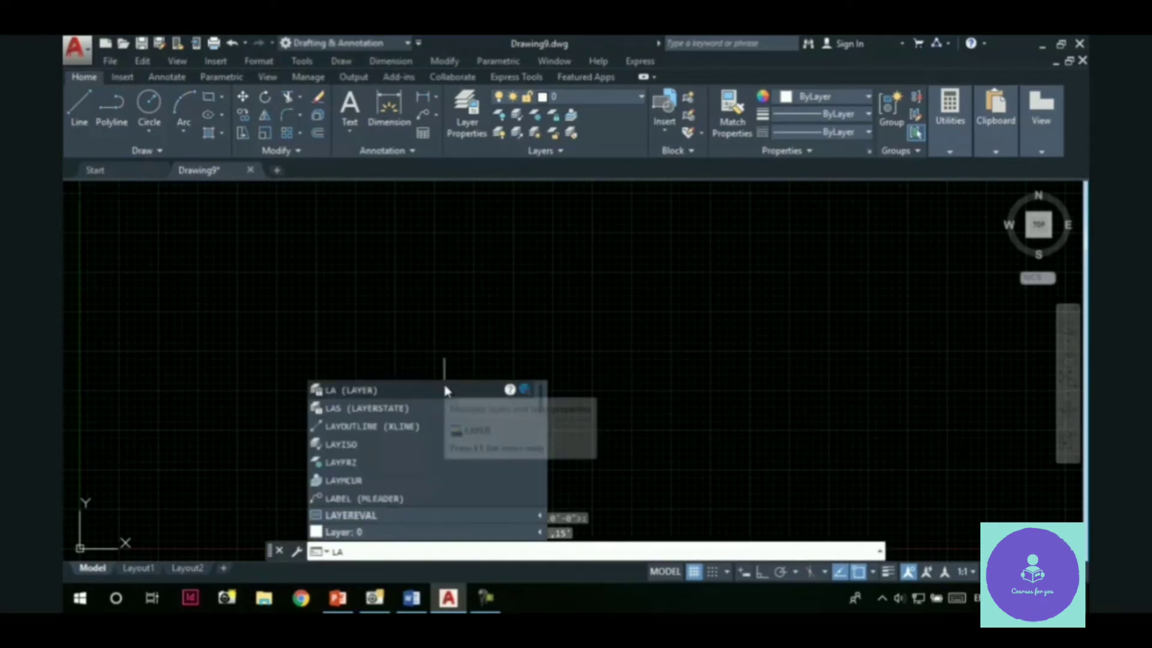
key(Return)
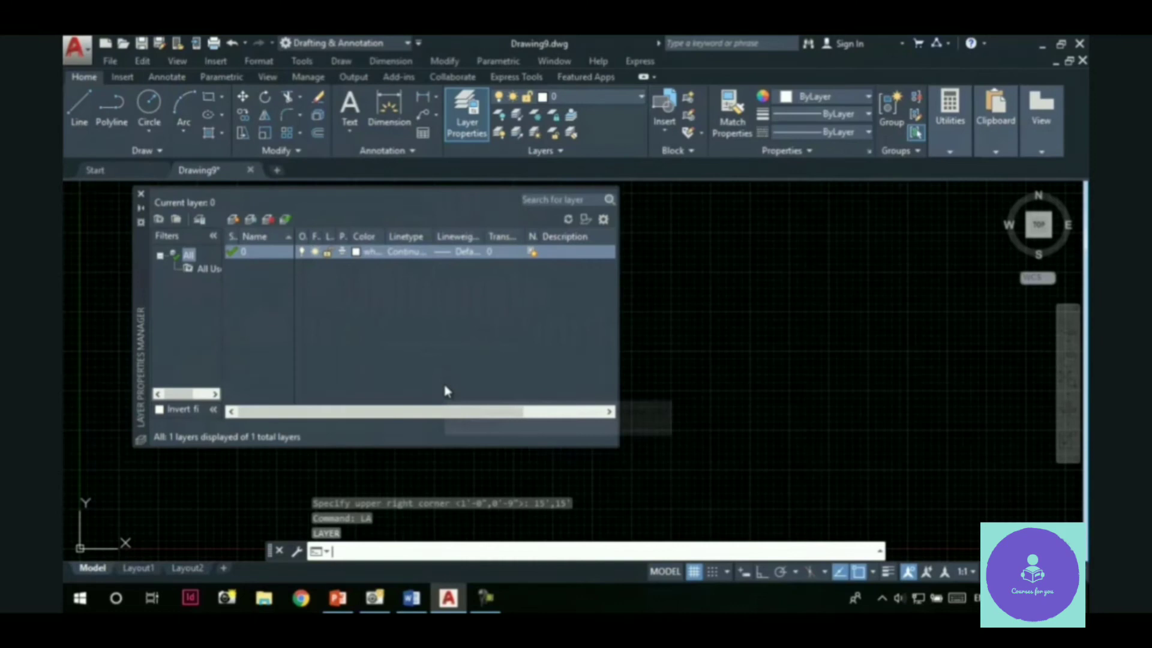
click(233, 219)
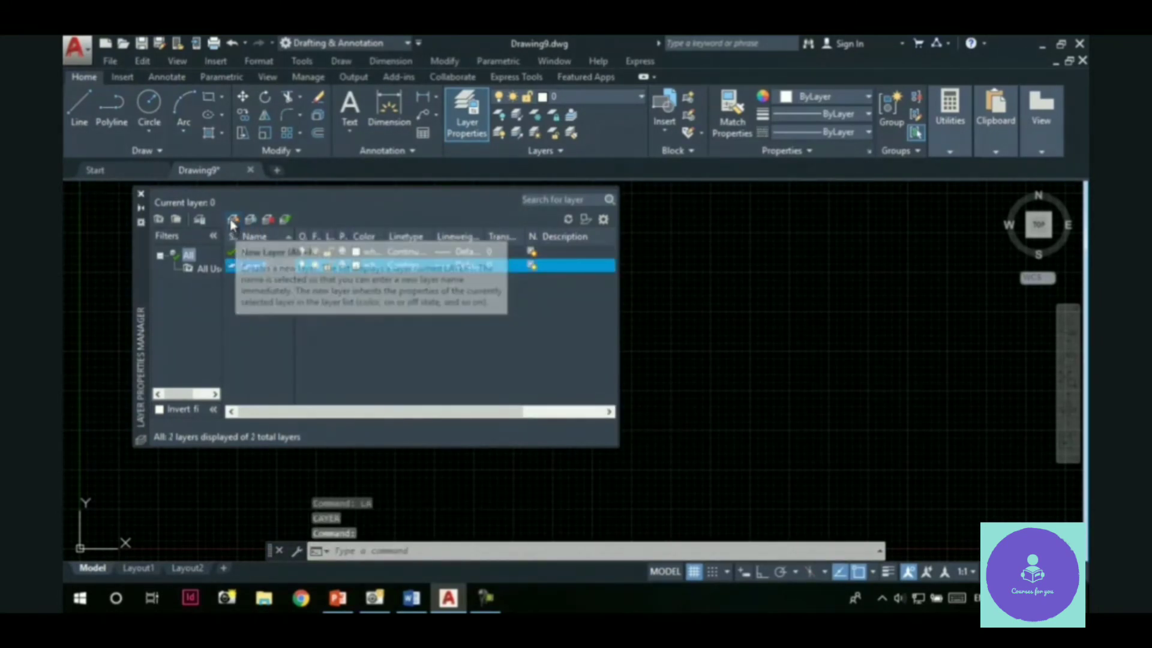
click(233, 220)
key(Up)
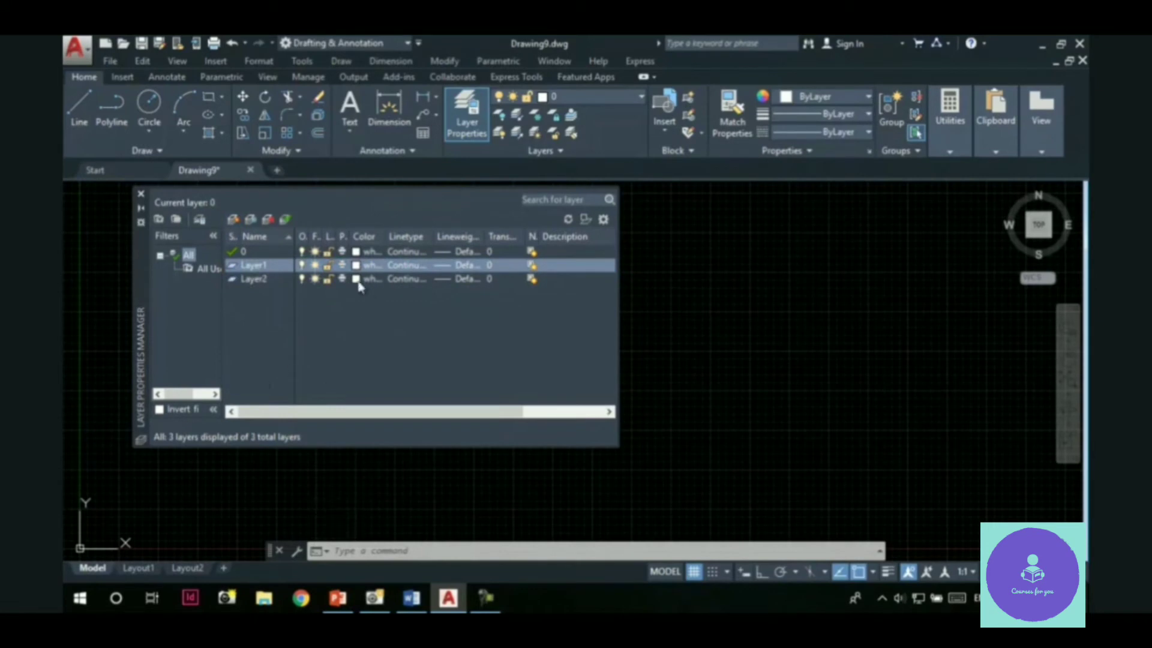
Step: Colour Layer1 red and Layer2 yellow, then close the layer palette
click(357, 268)
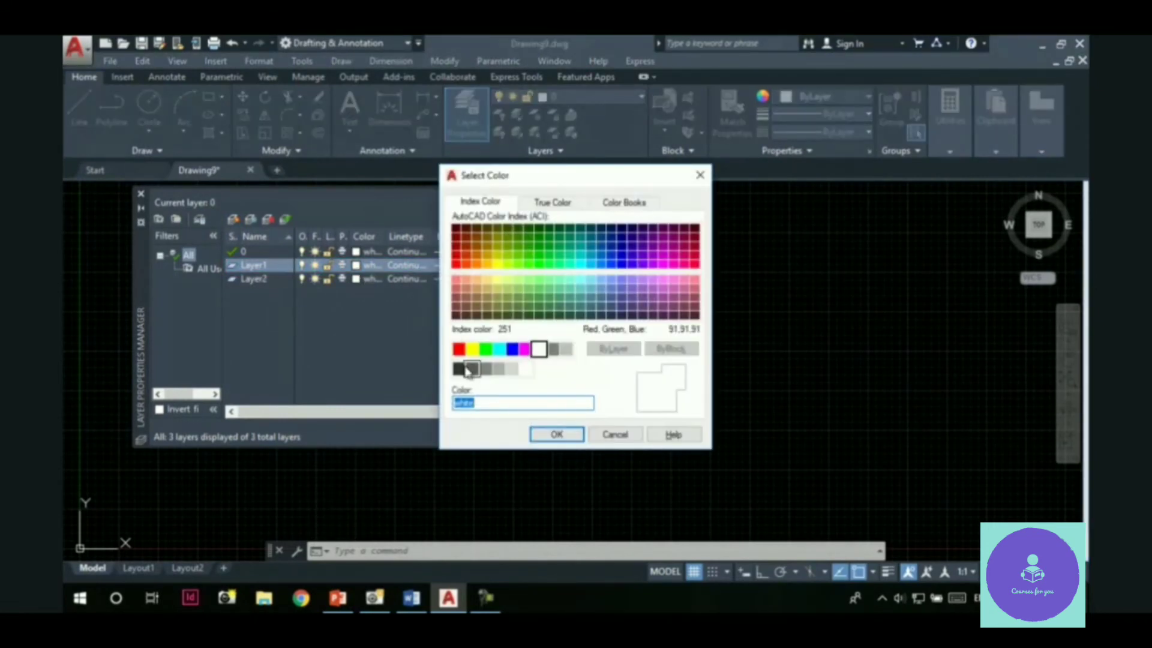
click(459, 348)
click(535, 438)
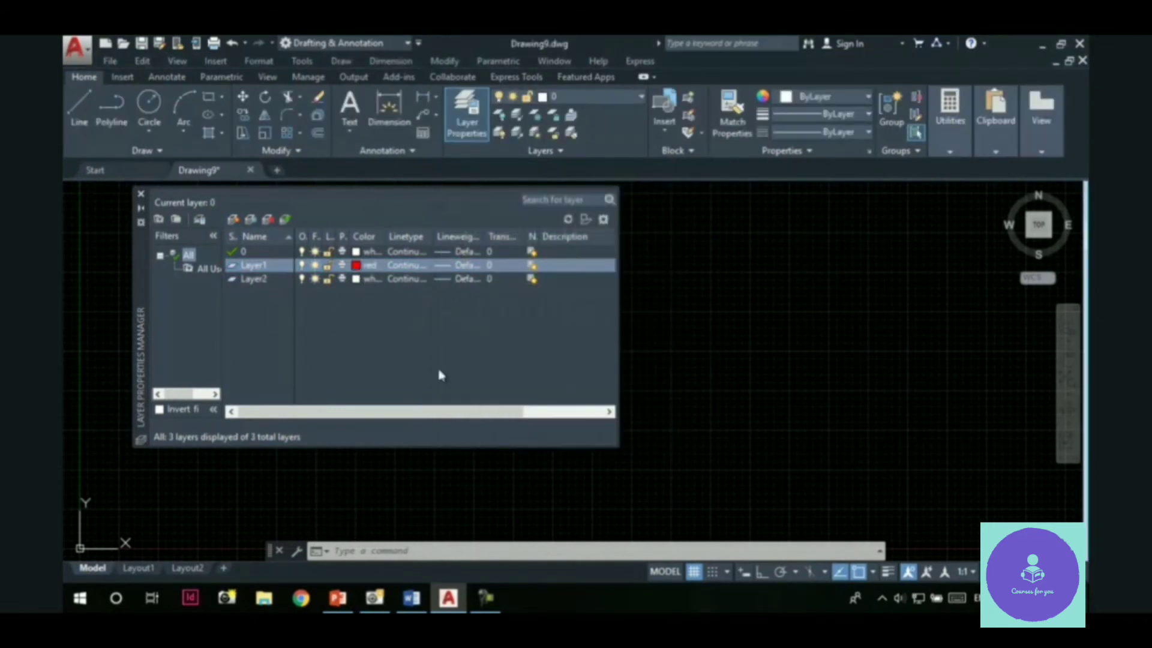
click(356, 279)
click(472, 348)
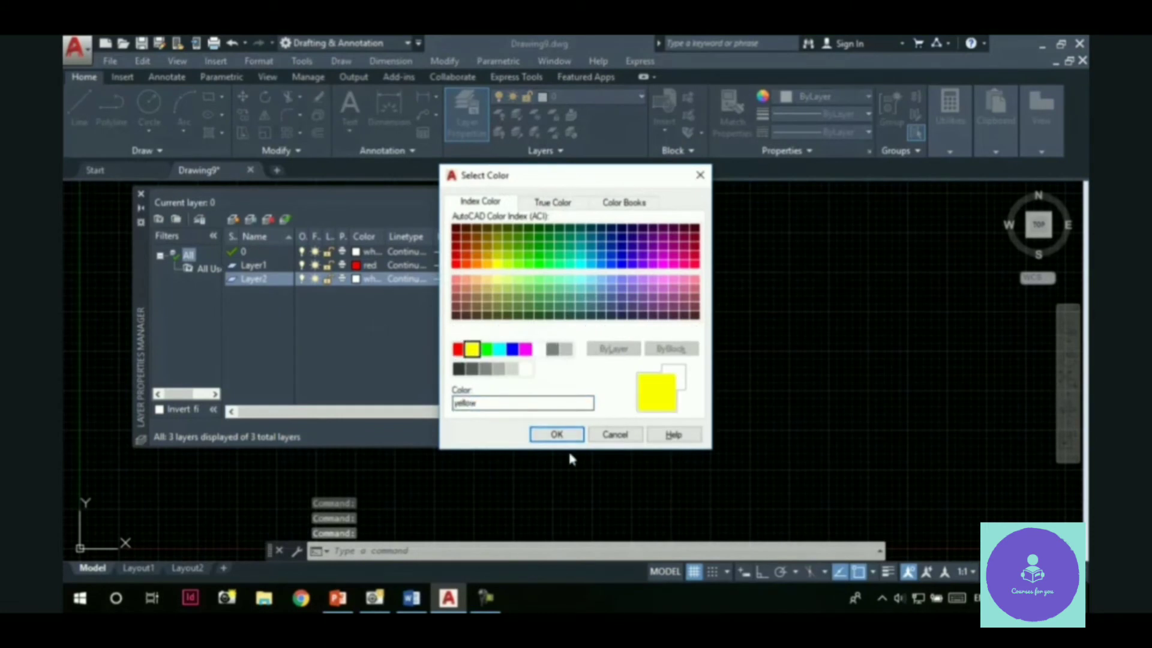
click(557, 435)
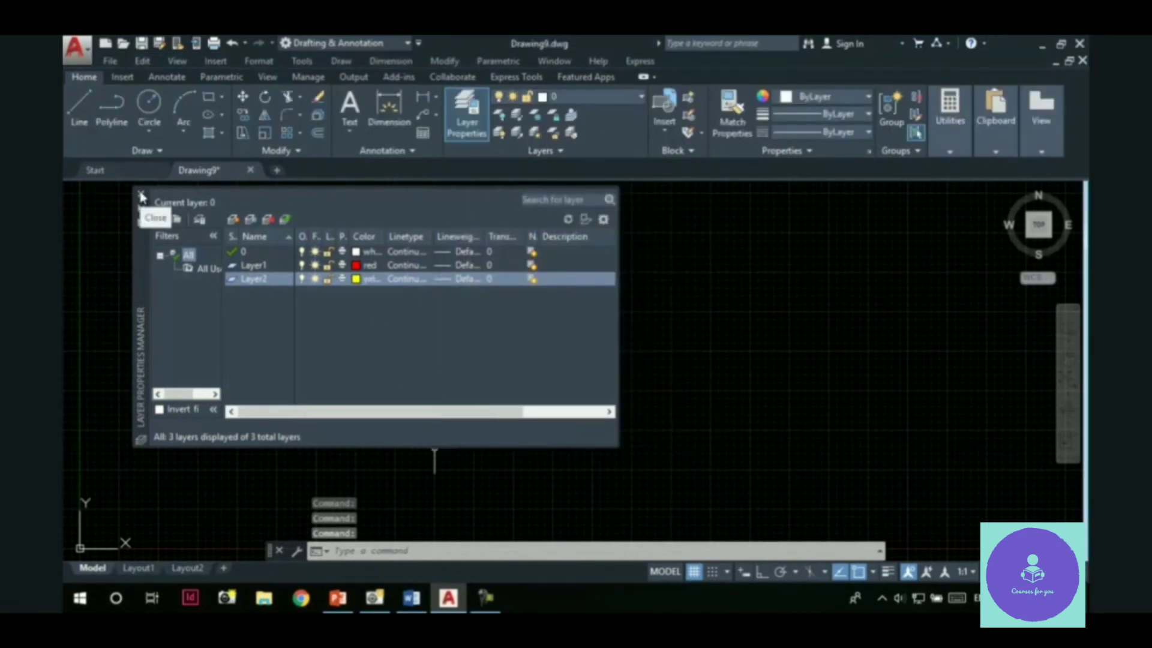
click(141, 196)
click(475, 373)
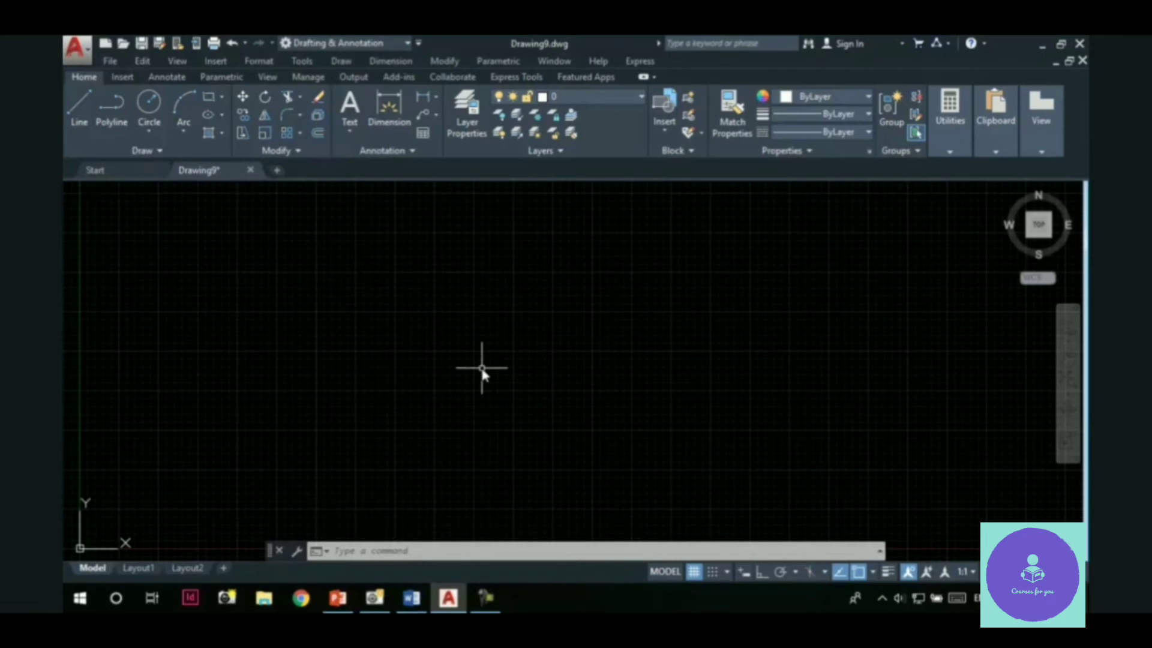
Step: Begin Save As with the file type set to AutoCAD Drawing Template (*.dwt)
click(76, 48)
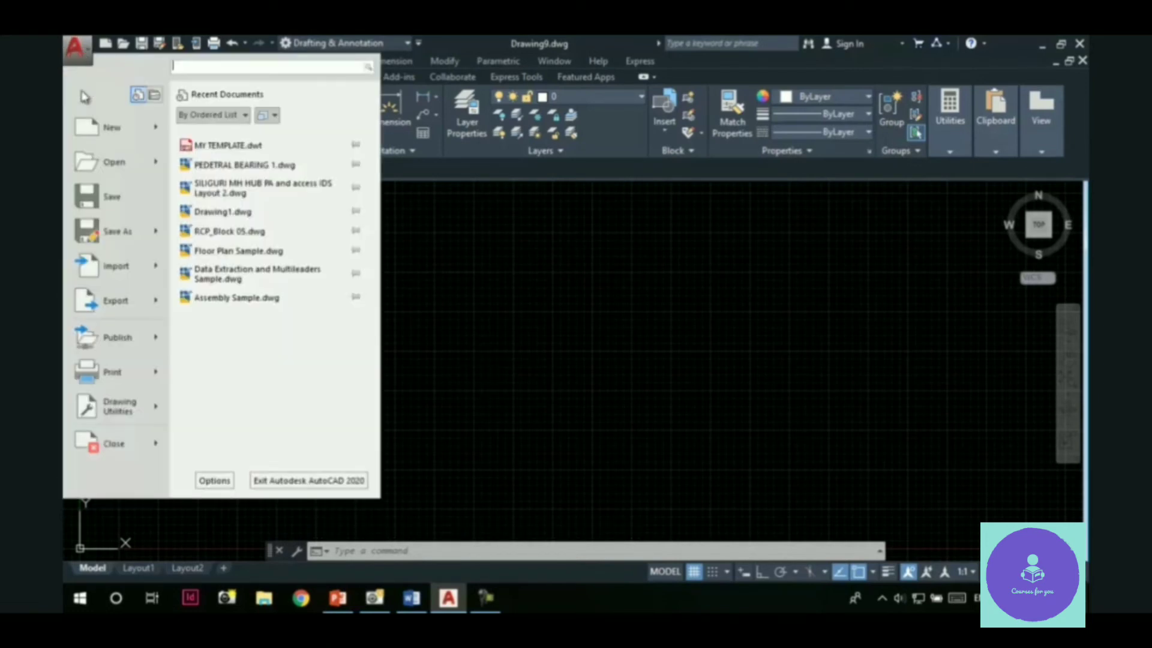
click(114, 231)
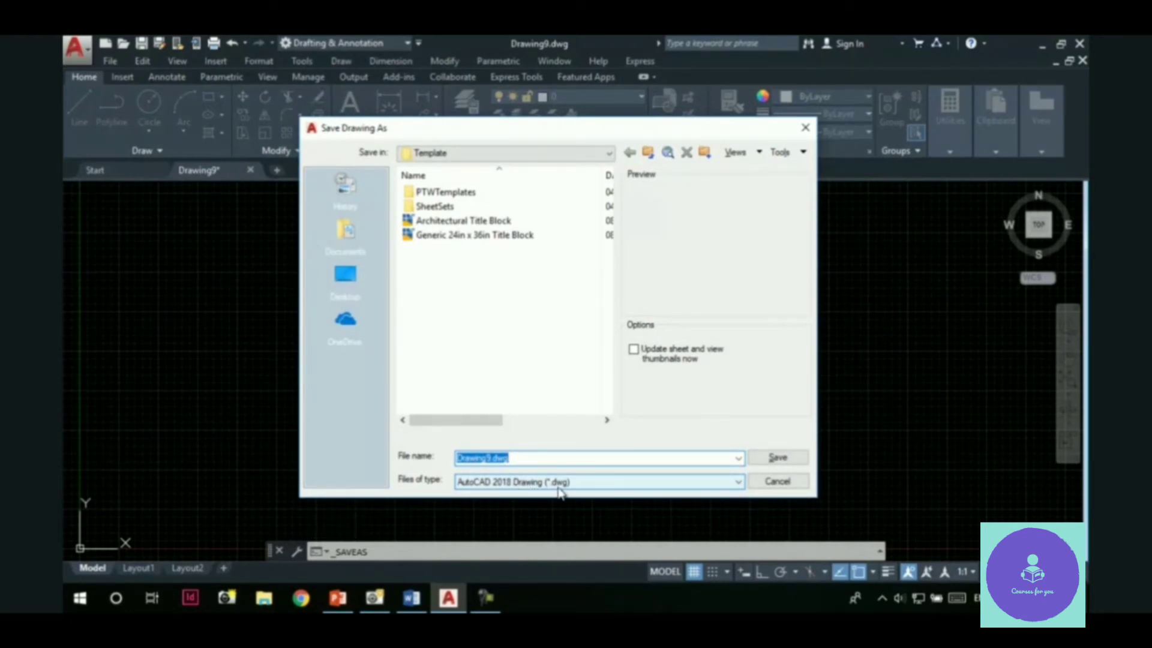
click(596, 483)
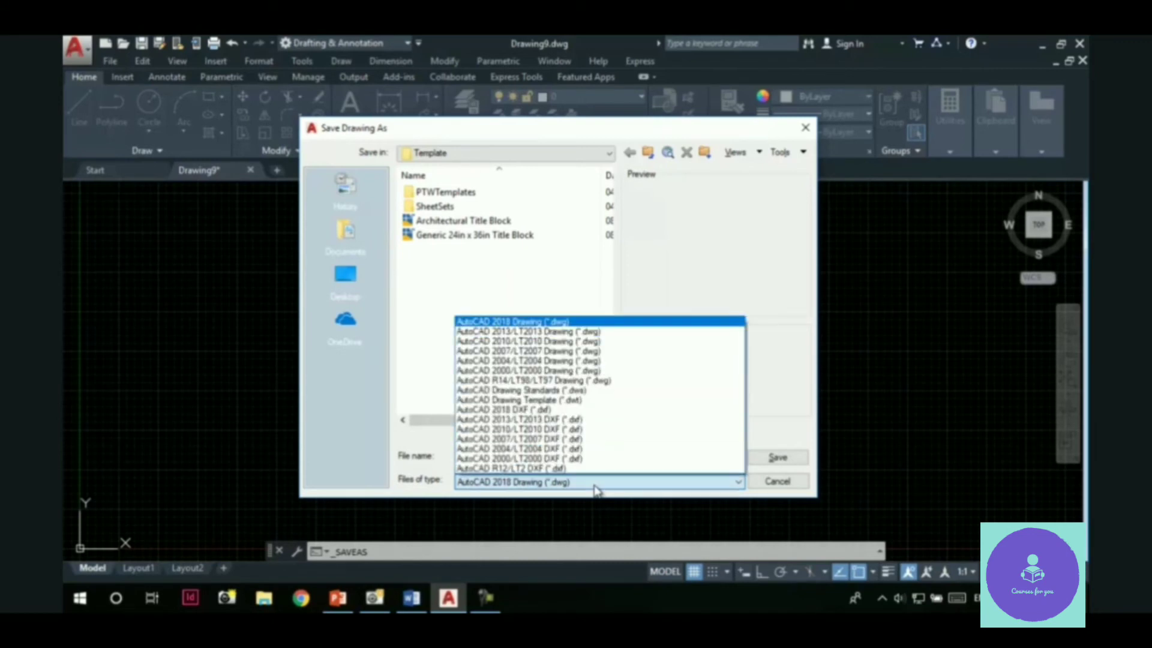
click(585, 400)
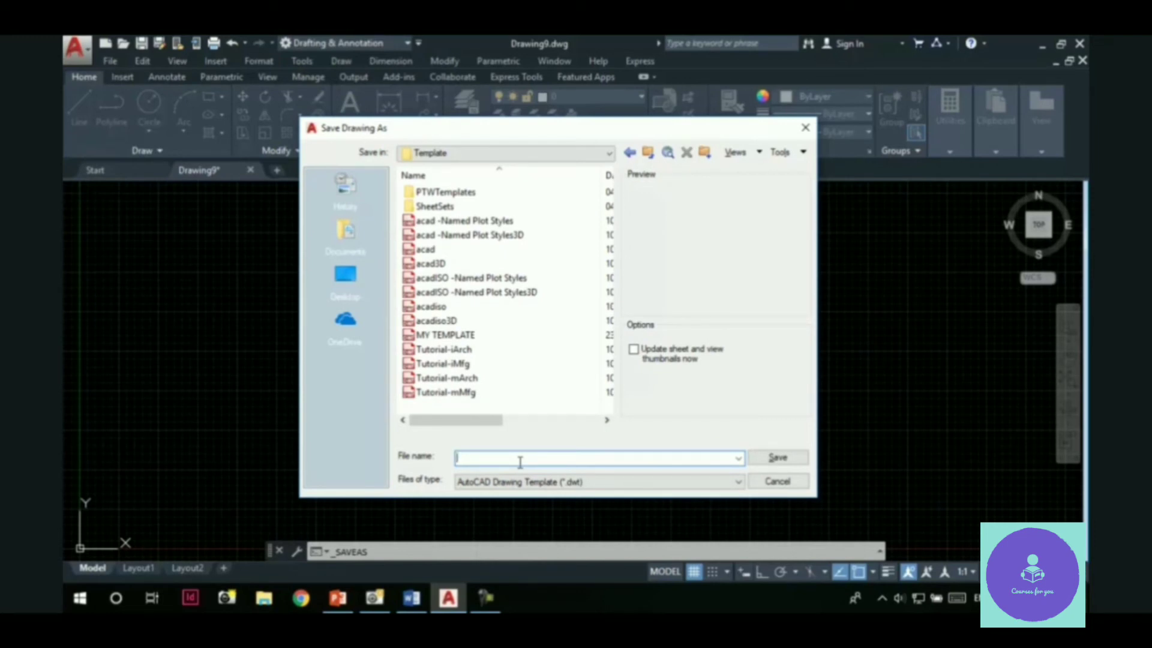
Step: Save the template as MY TEMPLATE 1.dwt on the Desktop and accept its template options
text(MY TE)
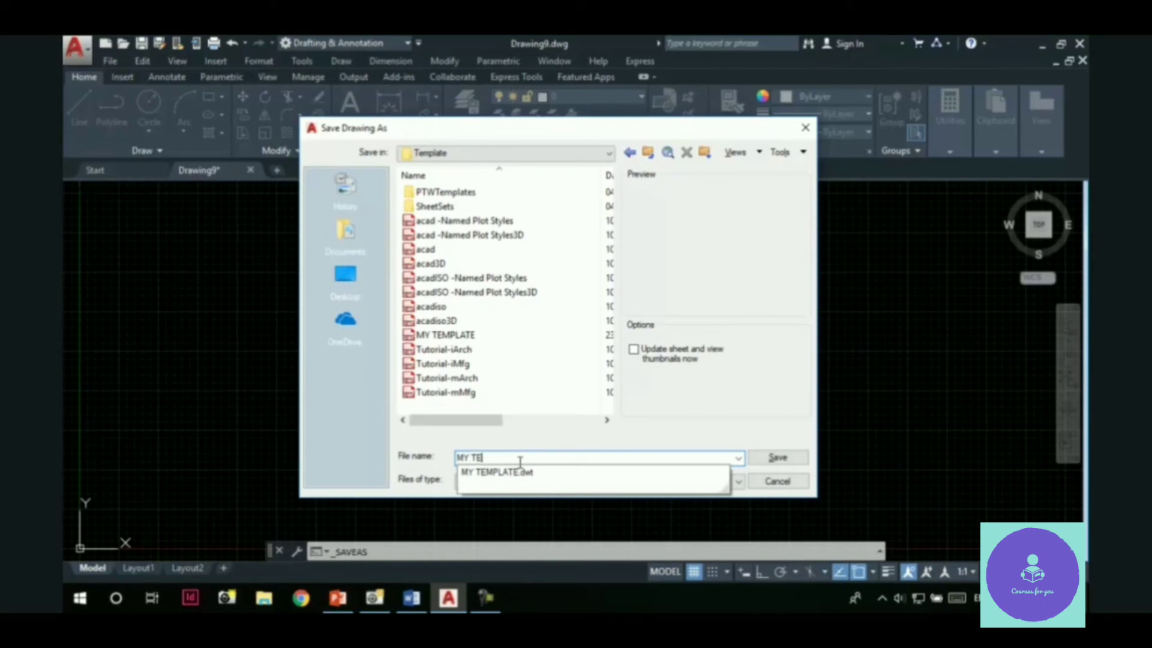
text(MPLATE )
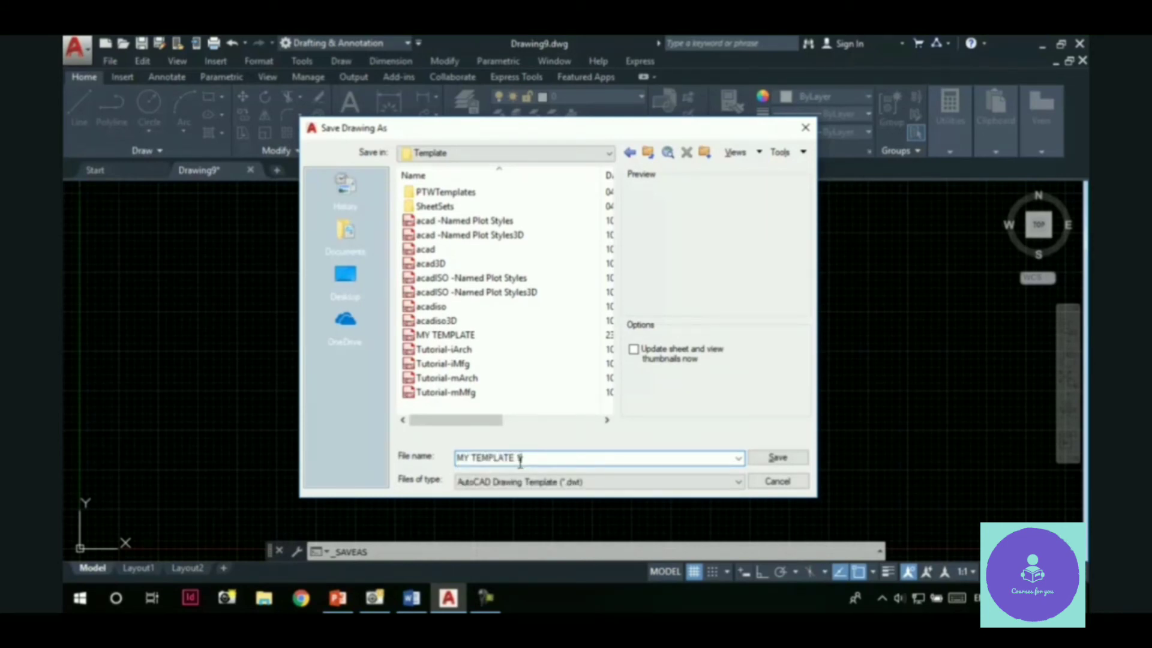
text(1)
click(345, 275)
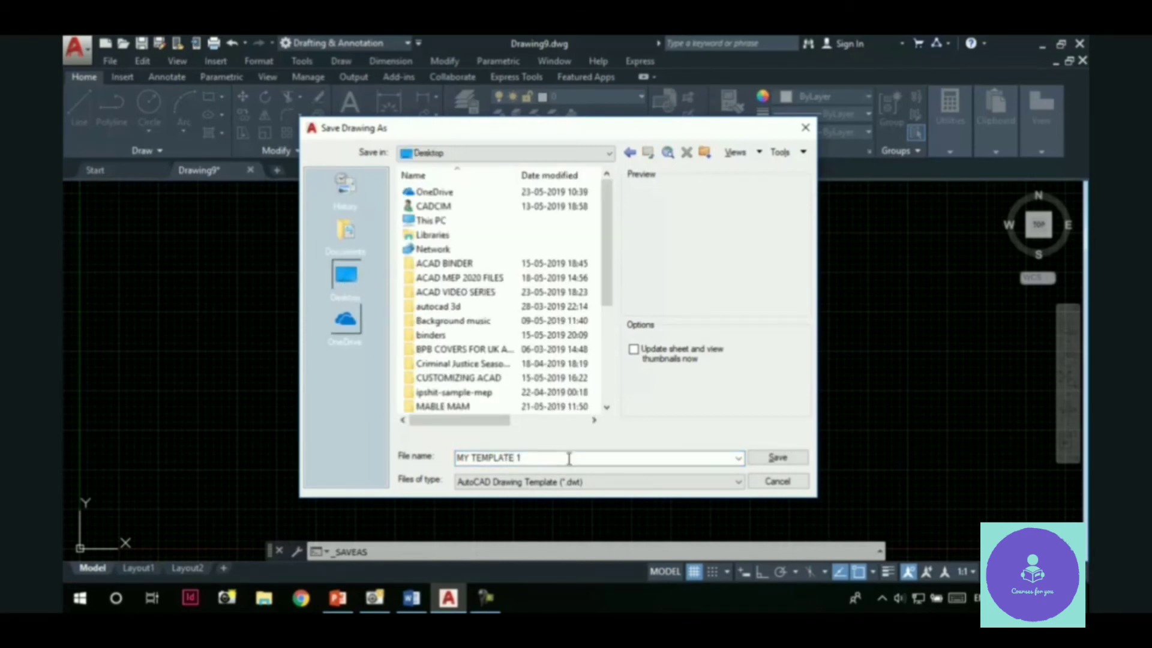
click(778, 458)
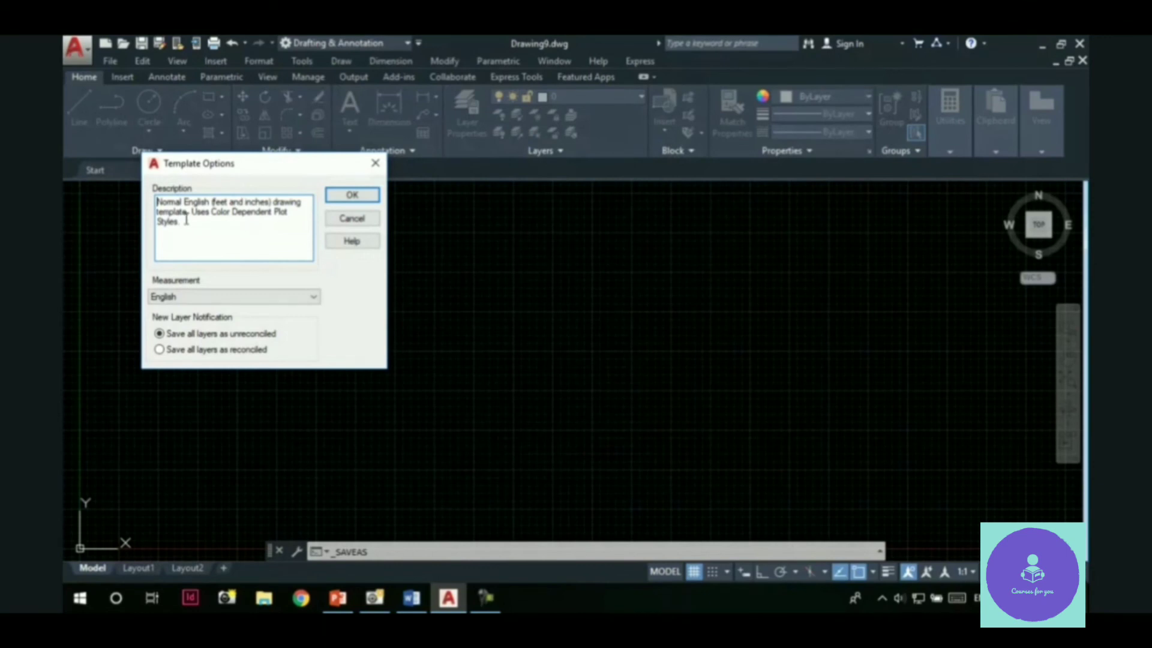
double_click(186, 225)
drag(186, 225, 158, 202)
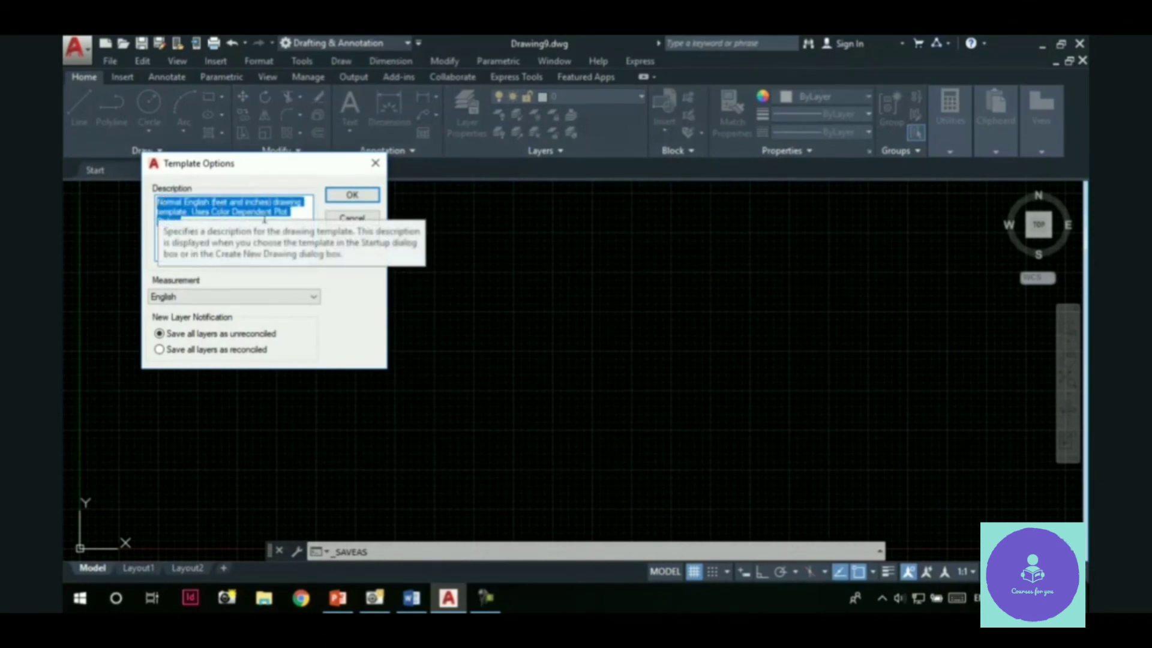
click(369, 197)
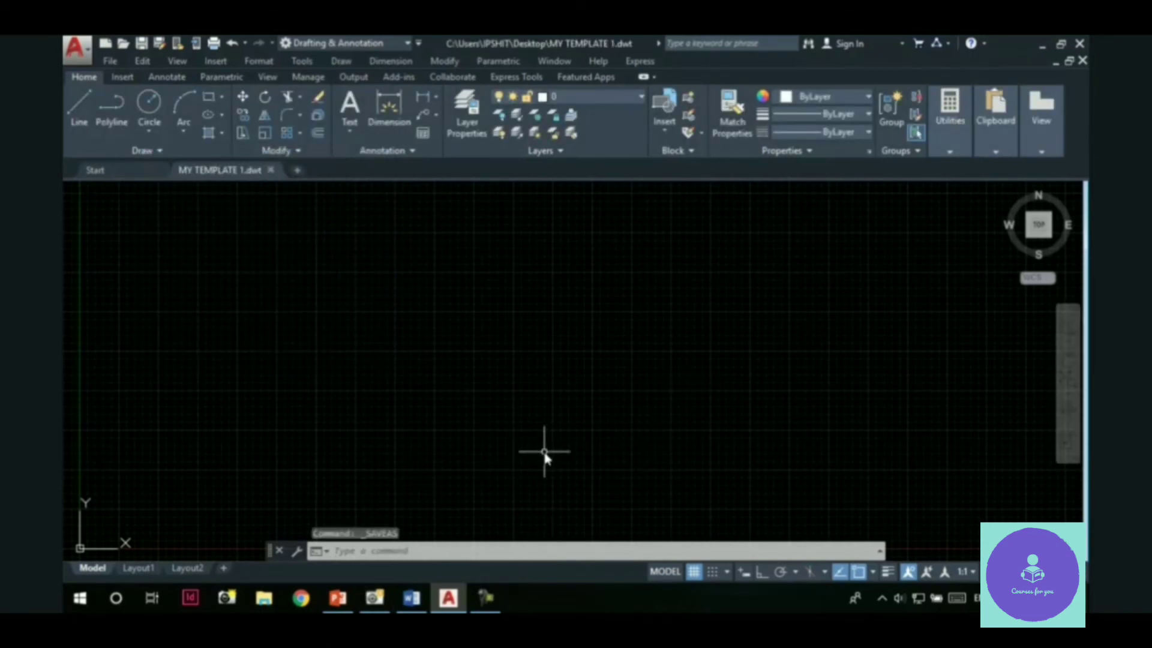
Step: Close MY TEMPLATE 1 and start Drawing10 from the MY TEMPLATE 1 template on the Desktop
click(271, 171)
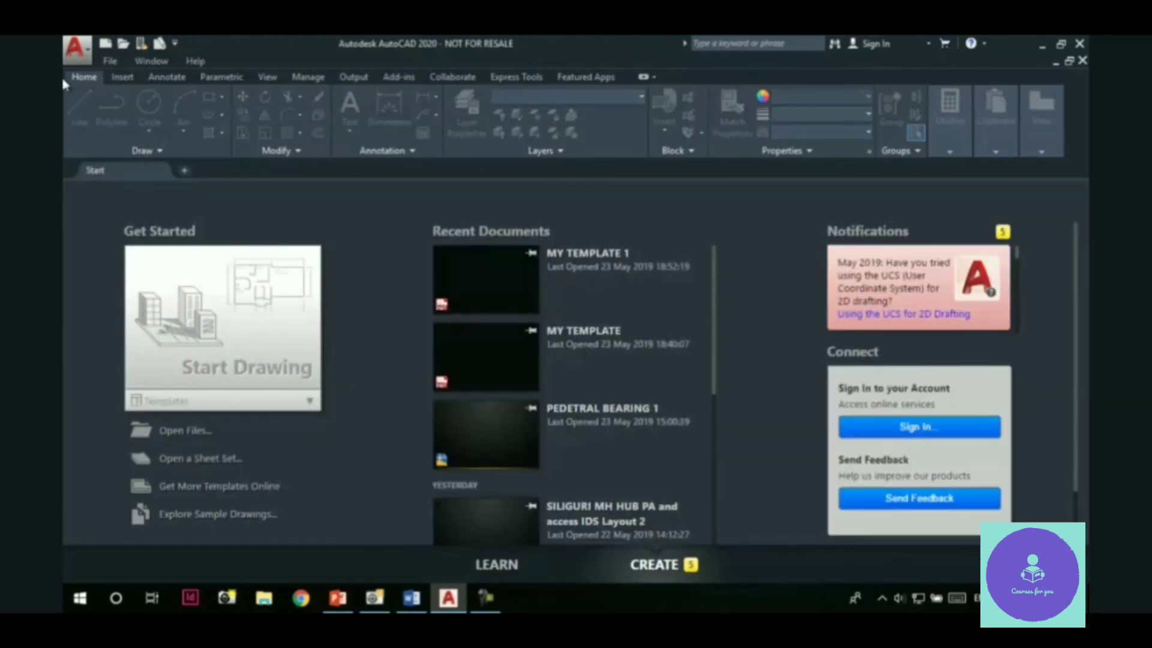
key(ctrl+n)
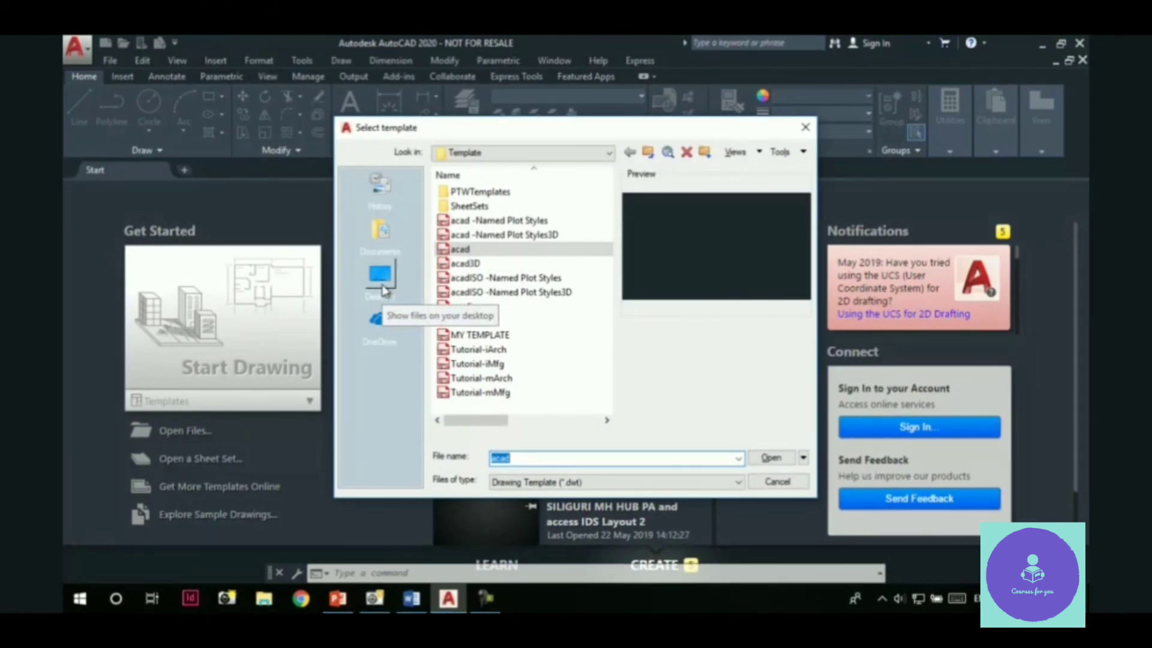
click(383, 287)
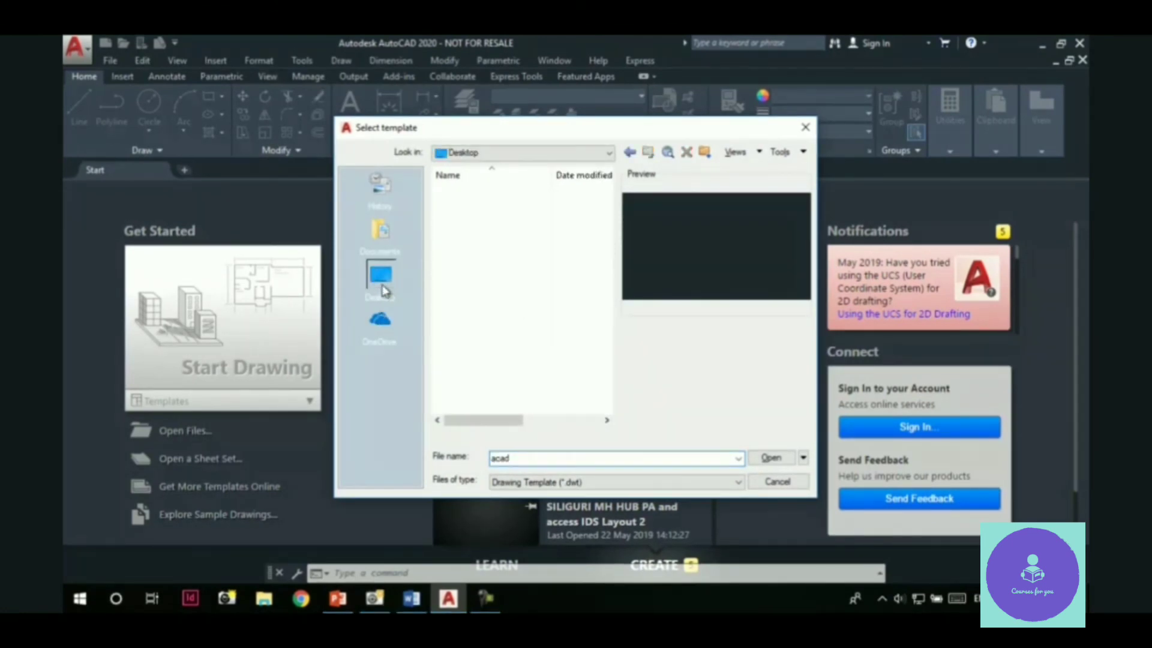
scroll(533, 364, down, 2)
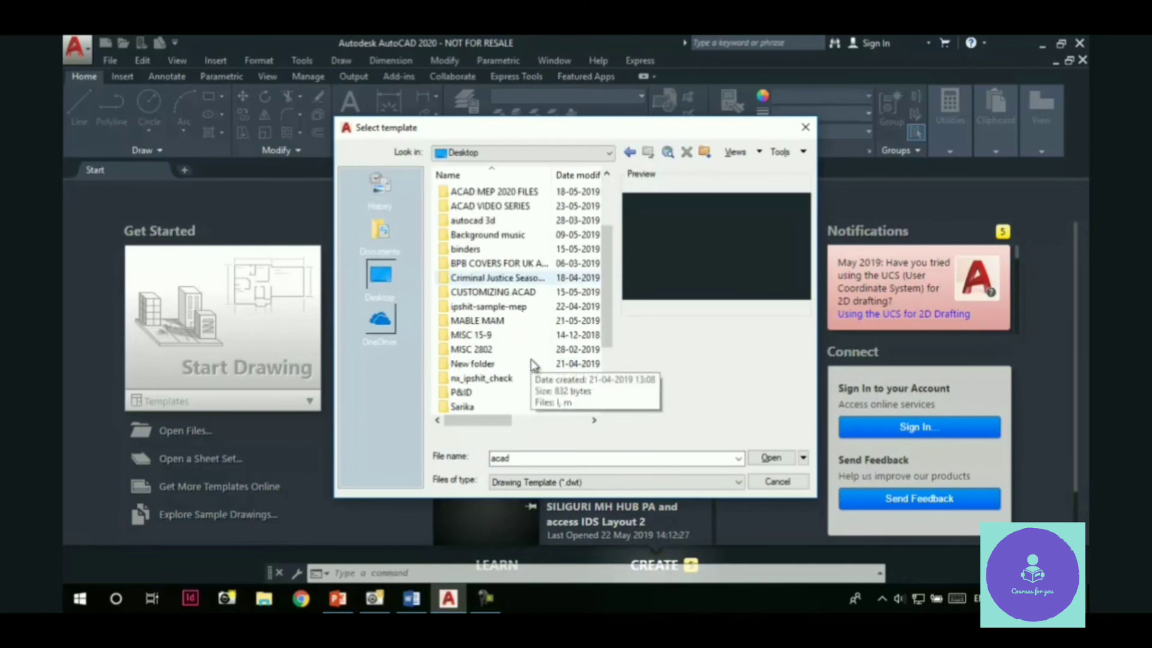
scroll(533, 363, down, 3)
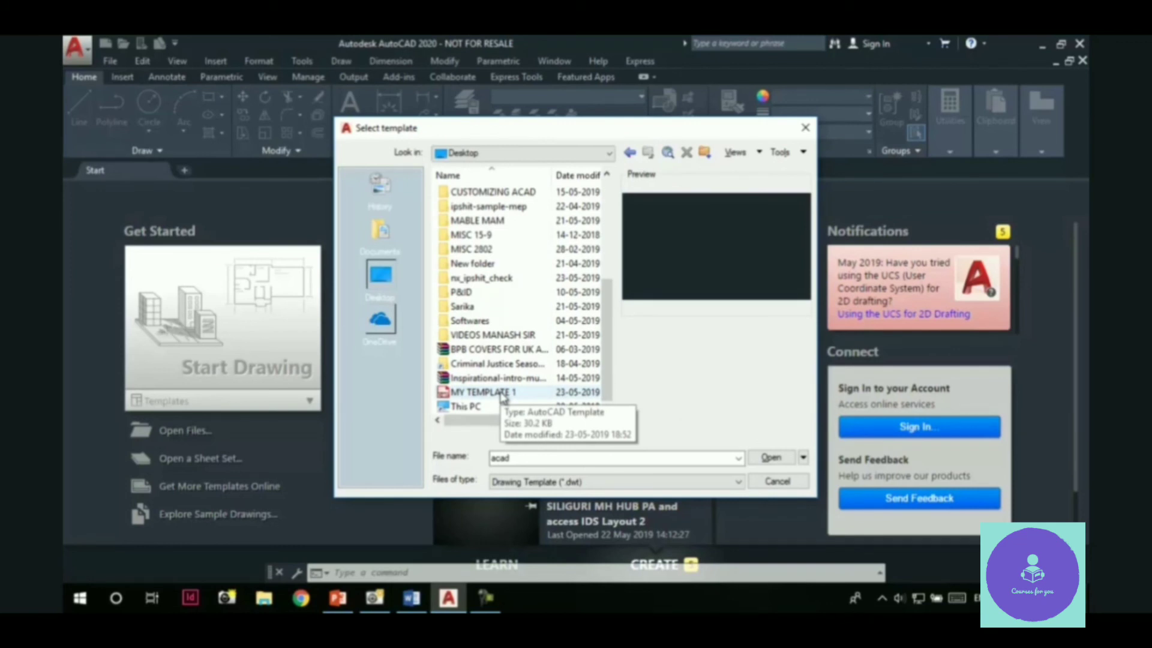
click(503, 395)
click(769, 459)
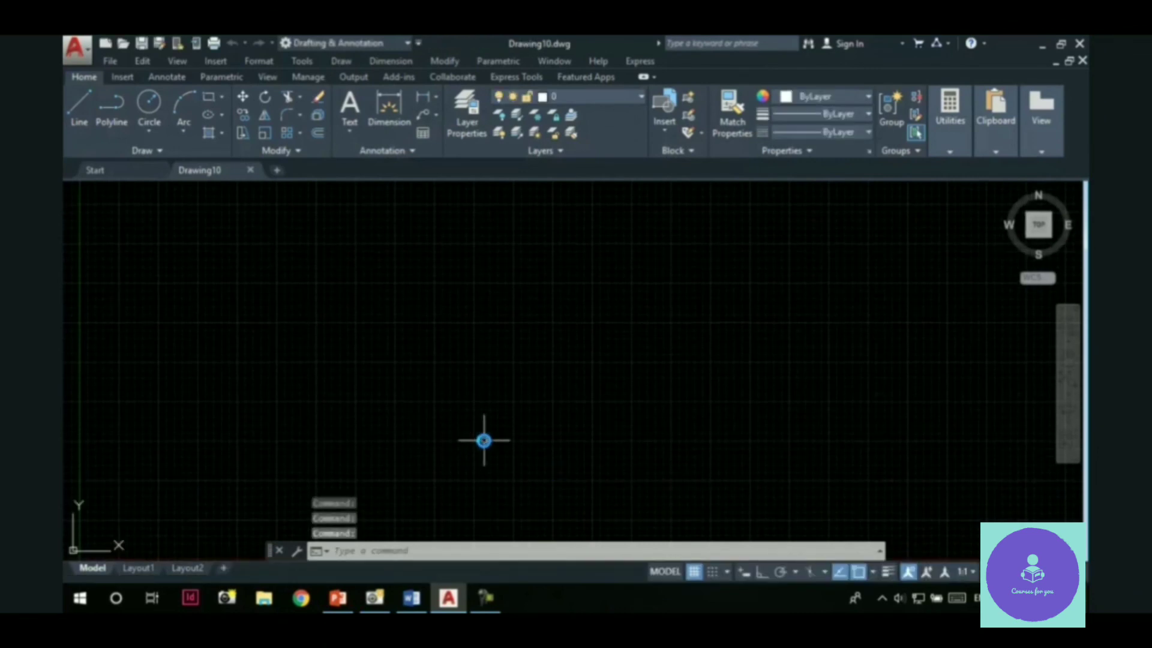
click(581, 471)
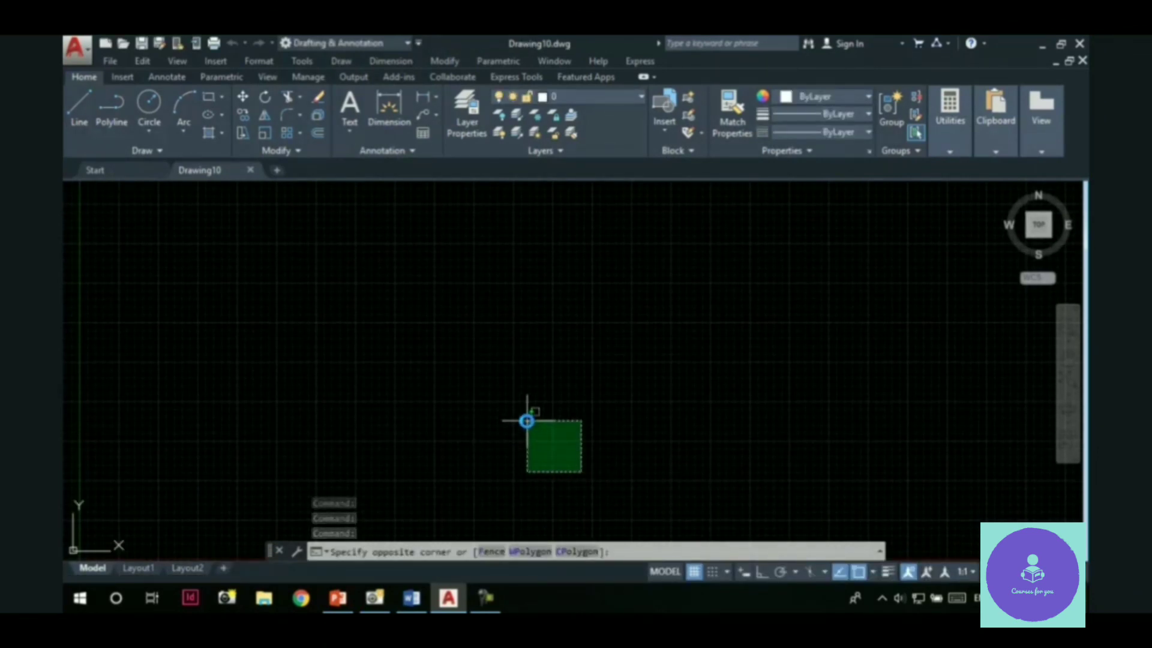
click(527, 420)
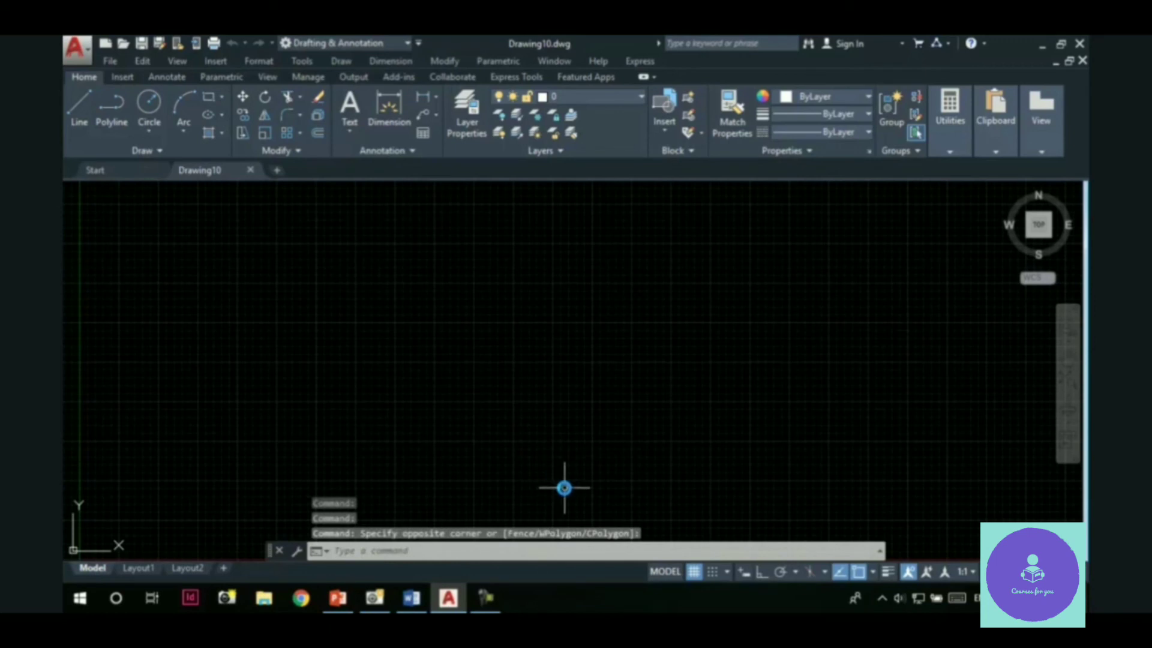
text(UN)
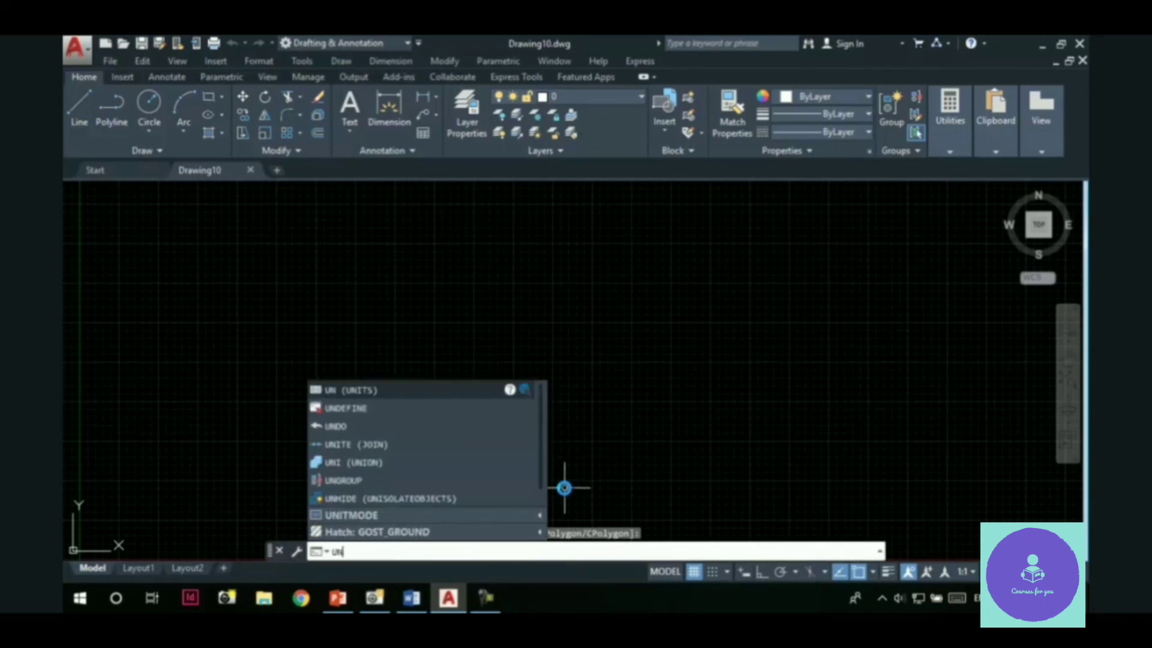
key(Return)
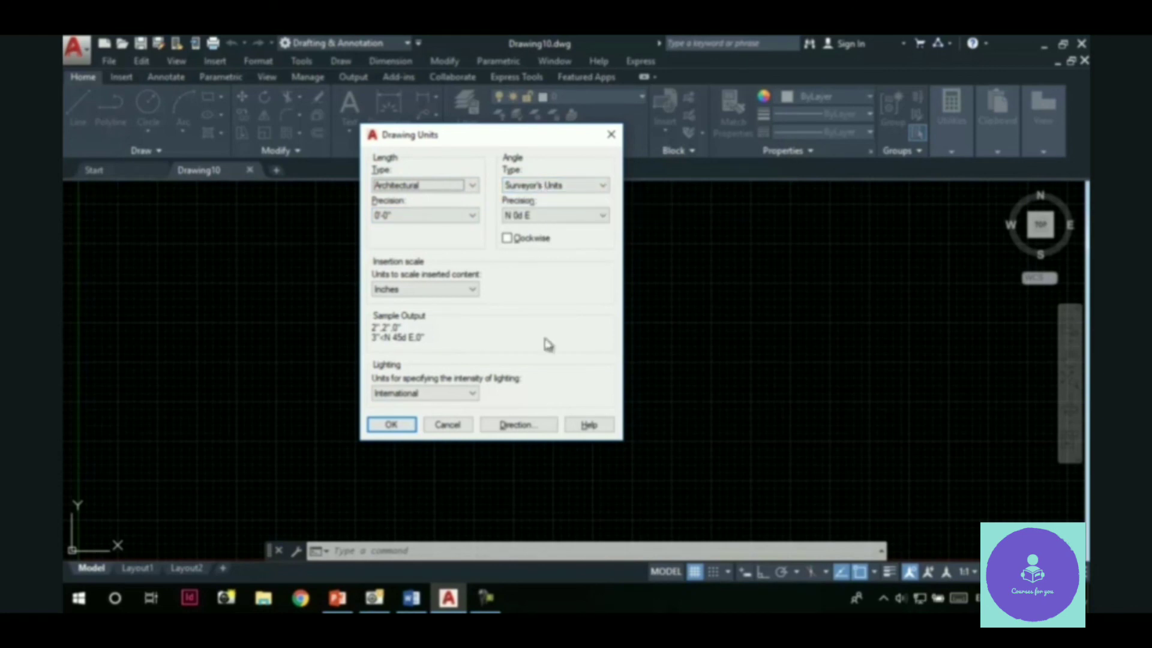
click(414, 424)
click(388, 417)
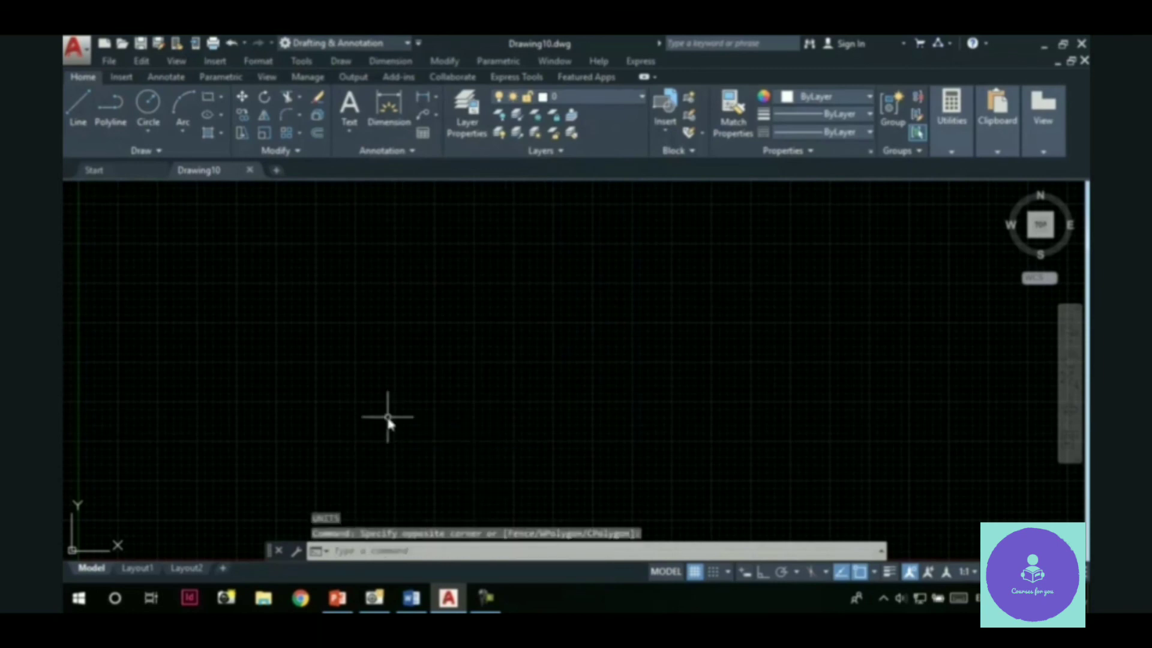
Step: Confirm the 15',15' limits carried over, then list the red Layer1 and yellow Layer2 with LA
text(limits)
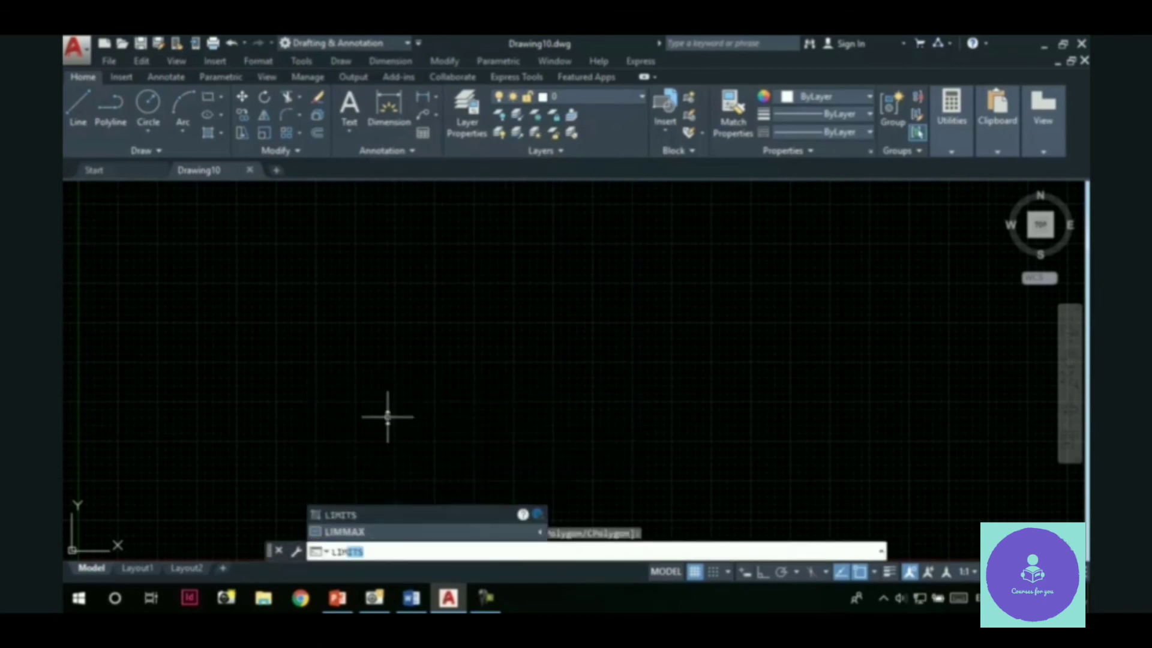
key(Return)
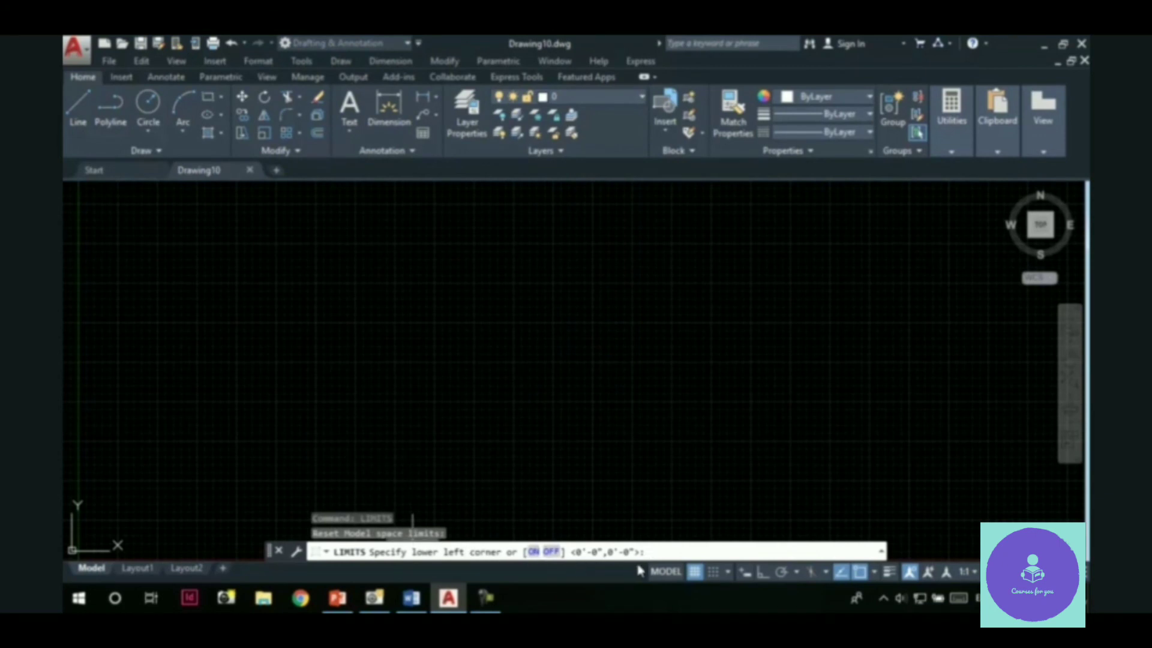
key(Return)
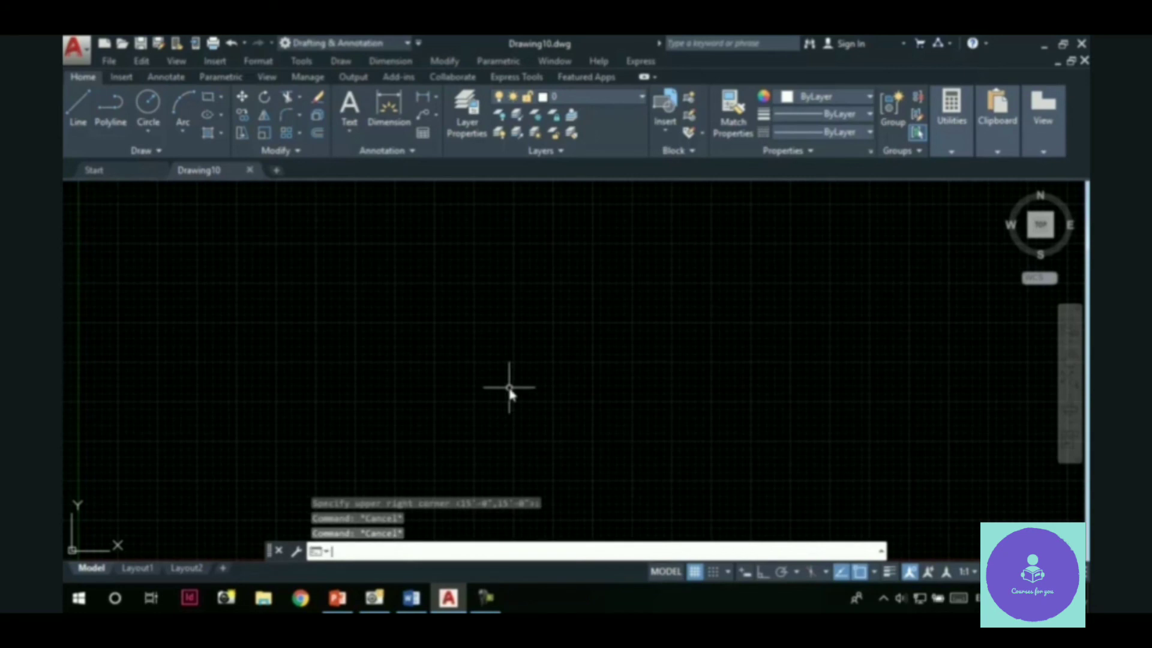
text(LA)
key(Return)
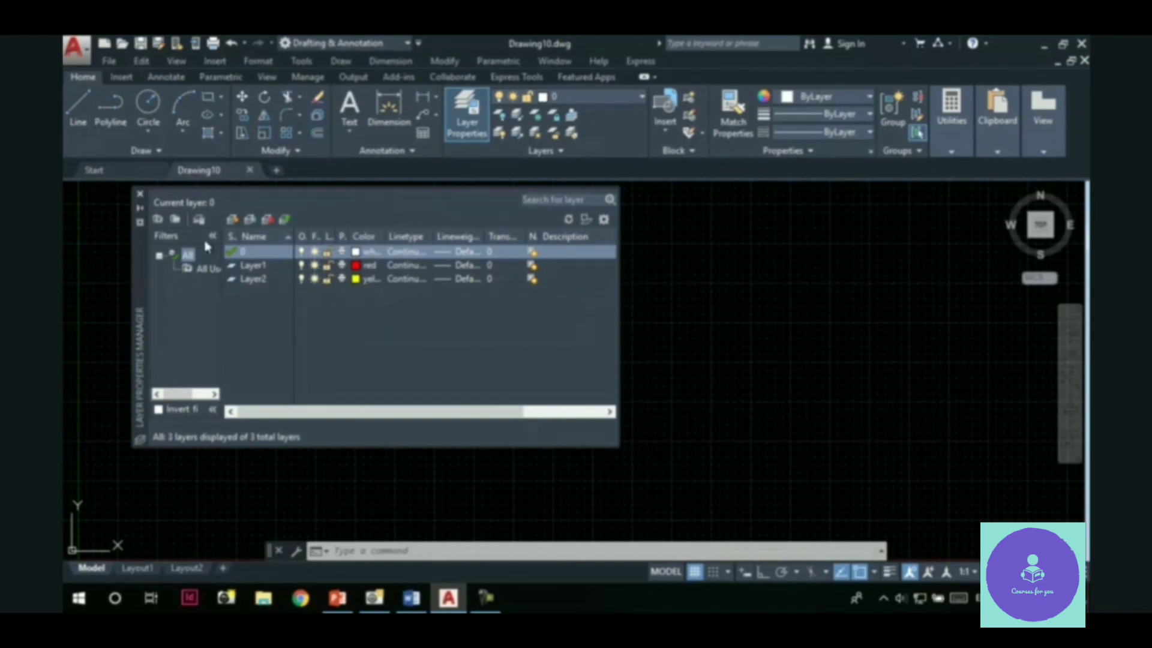
Step: Close the Layer Properties Manager and drag an empty selection window on Drawing10's blank canvas
click(139, 194)
click(630, 393)
click(549, 363)
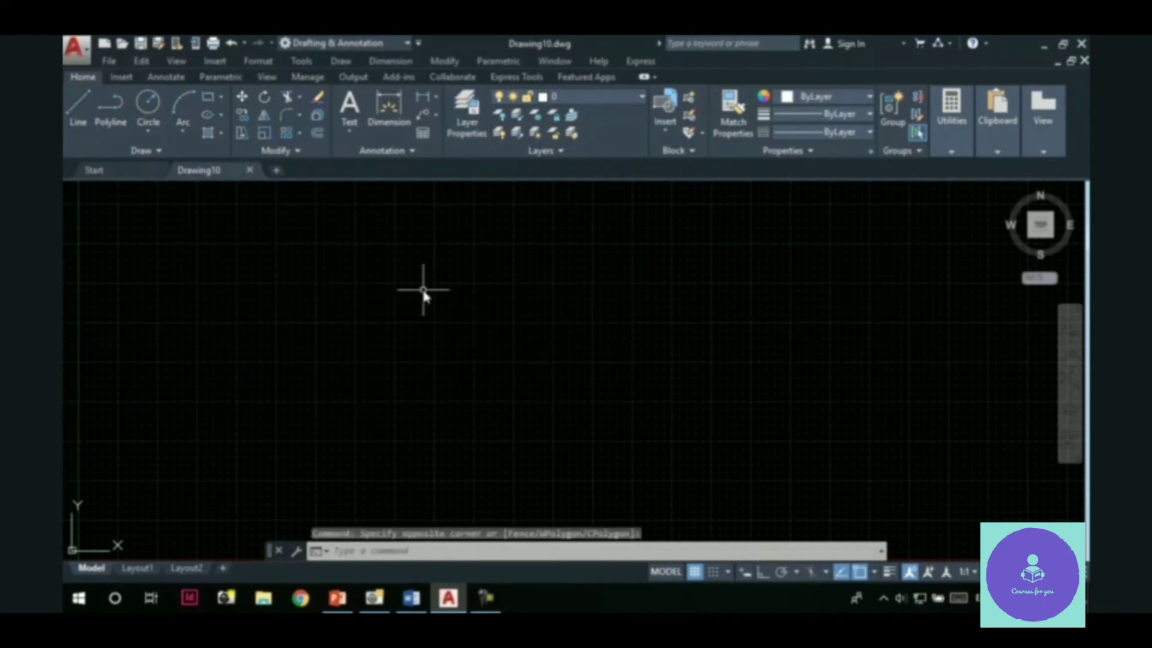